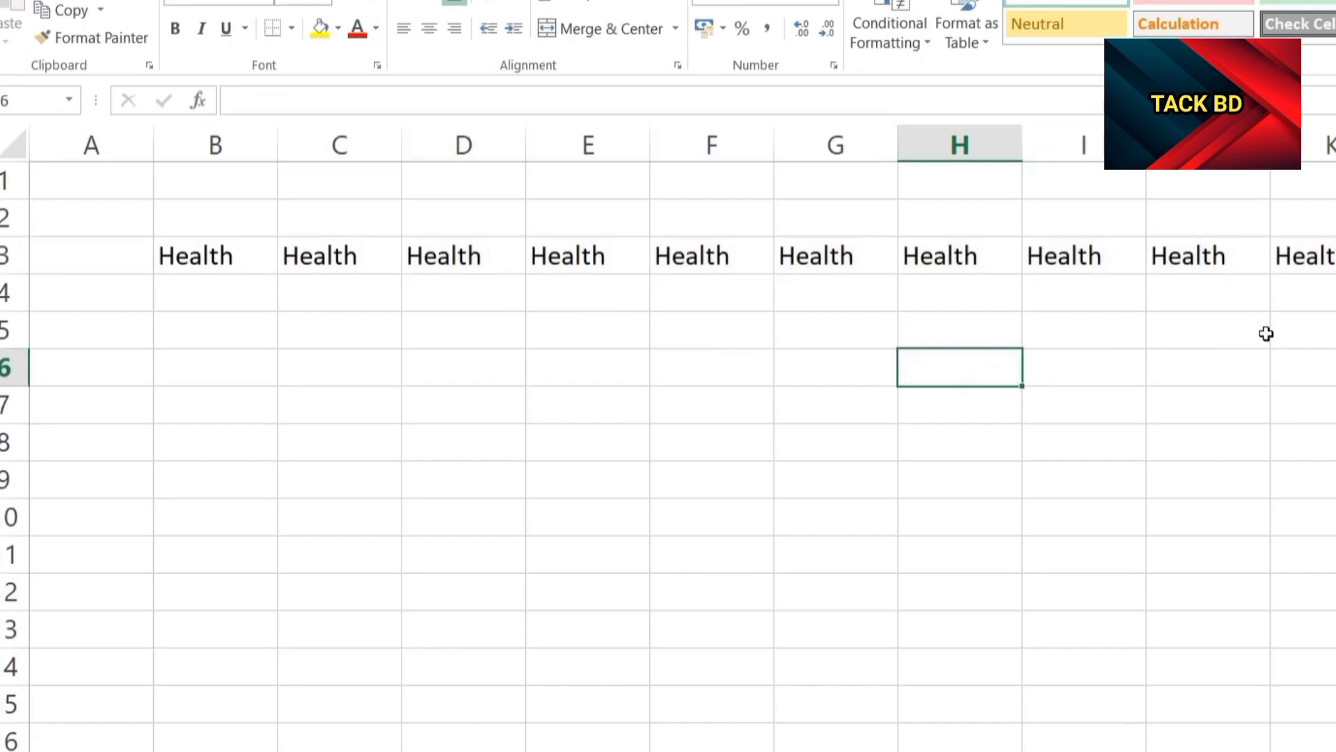
# - Fill the word Health from cell B3 down column B past row 16
pyautogui.moveTo(221, 256); pyautogui.dragTo(243, 518)
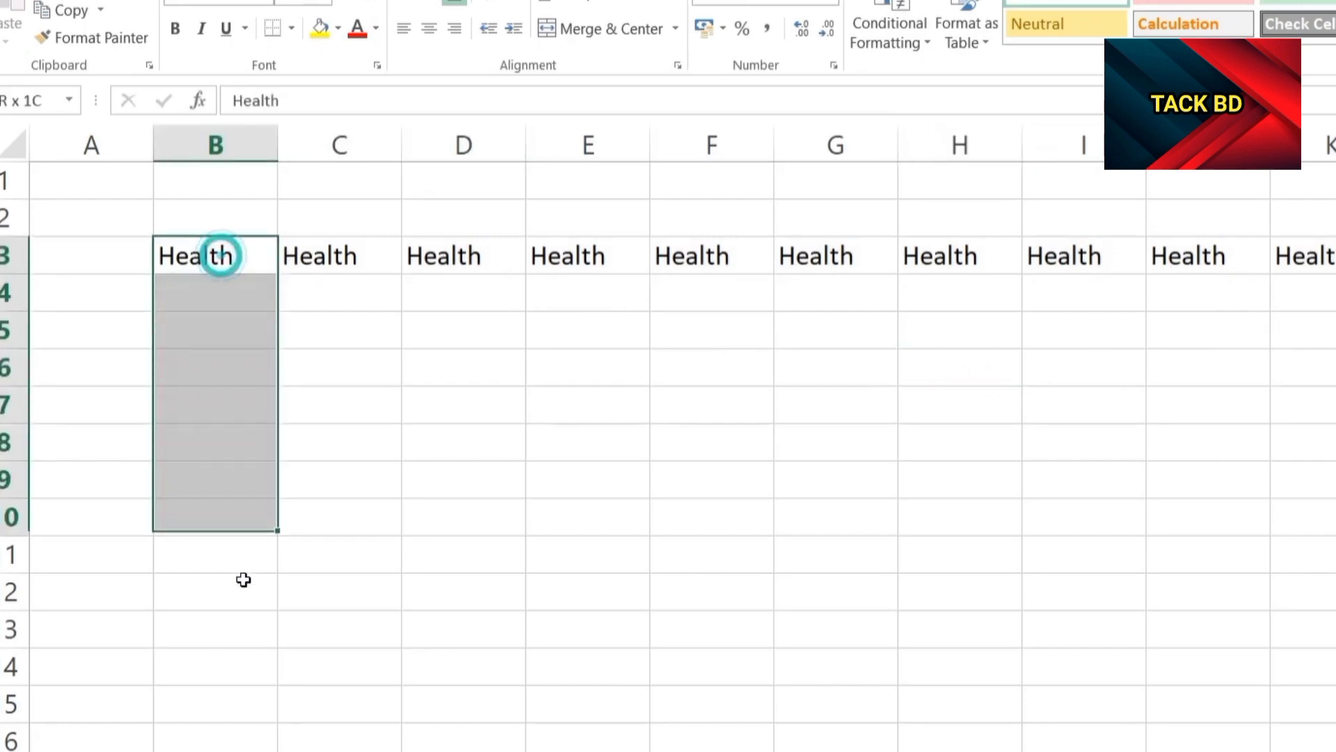
pyautogui.moveTo(243, 579); pyautogui.dragTo(243, 748)
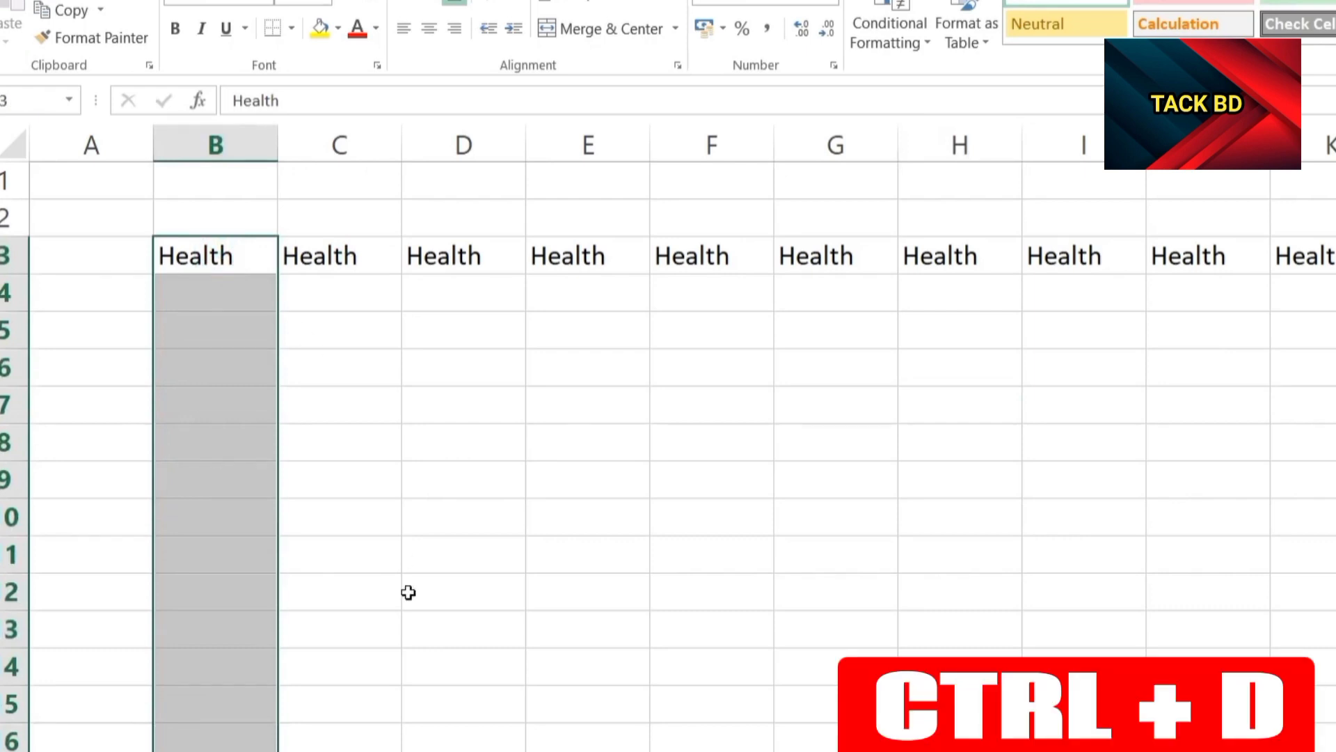
pyautogui.hotkey('ctrl', 'd')
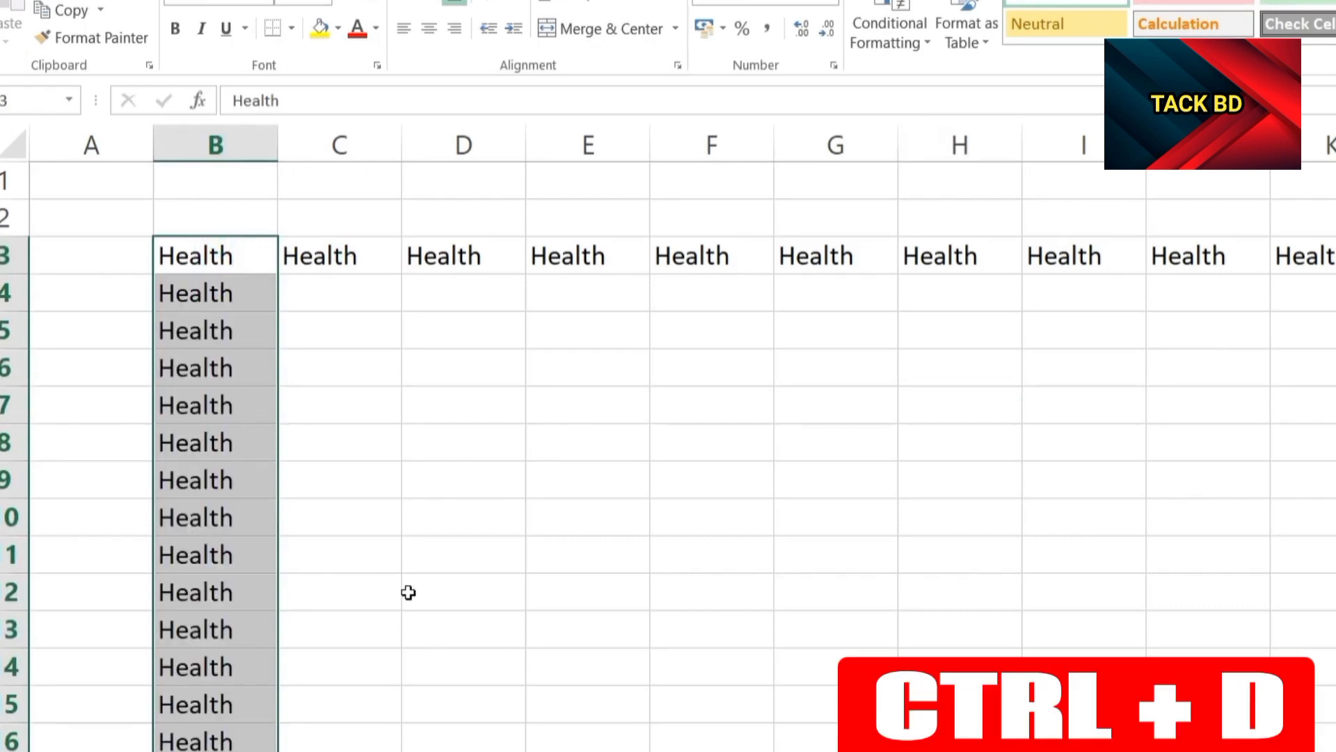
pyautogui.click(408, 593)
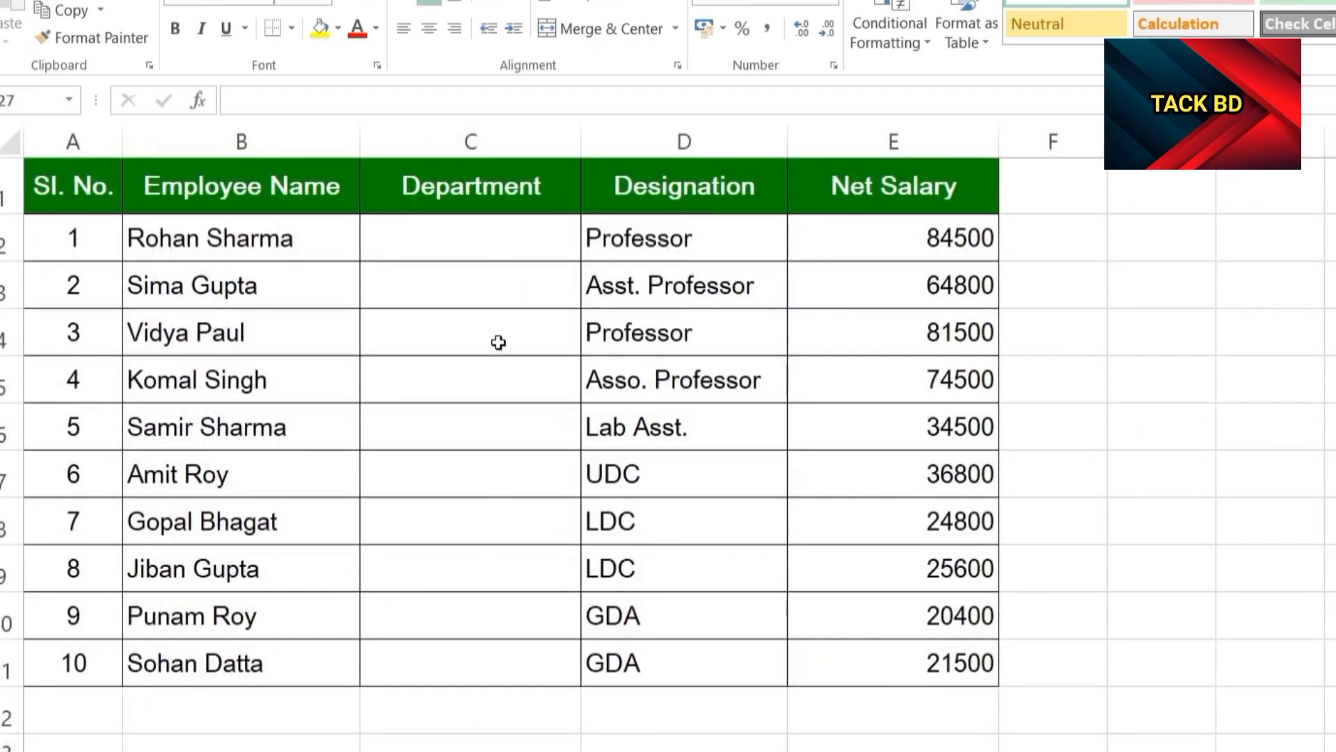
# - Enter Education as the first employee's Department in C2 and fill it down through C11
pyautogui.click(444, 253)
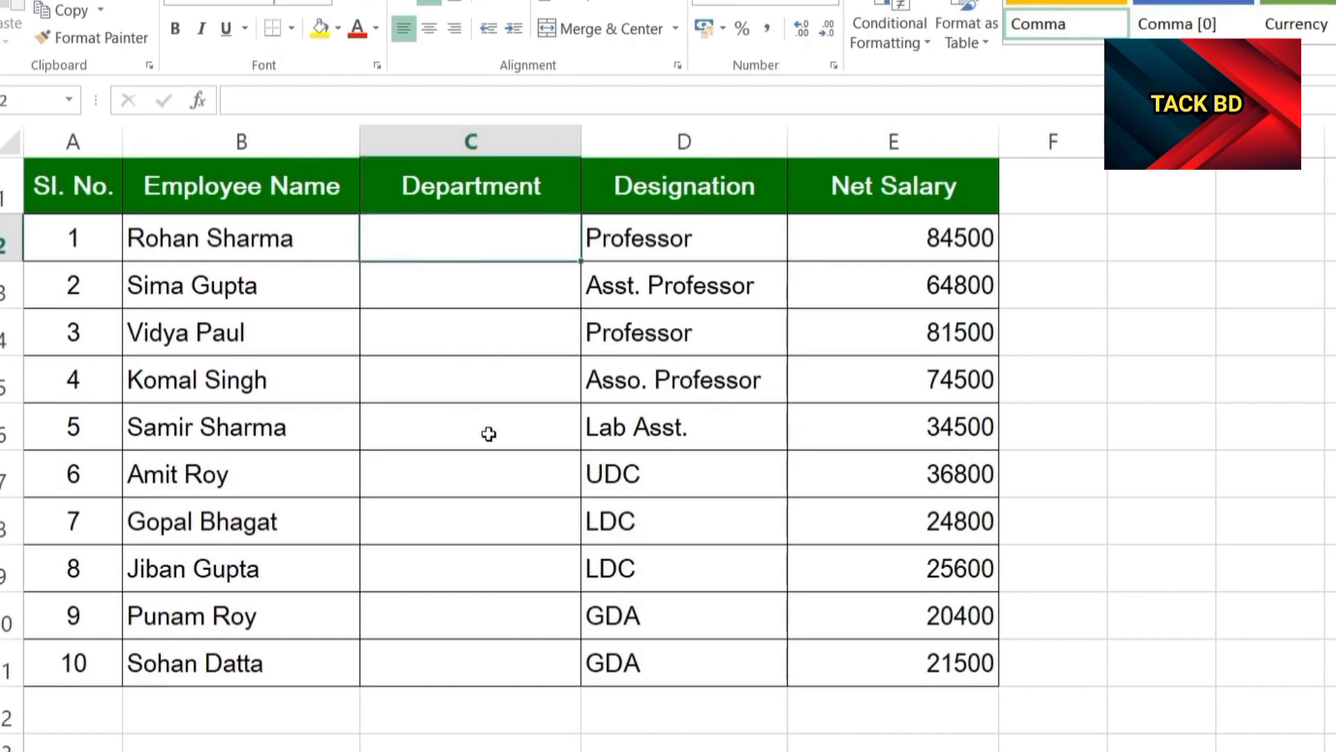
pyautogui.write('Education')
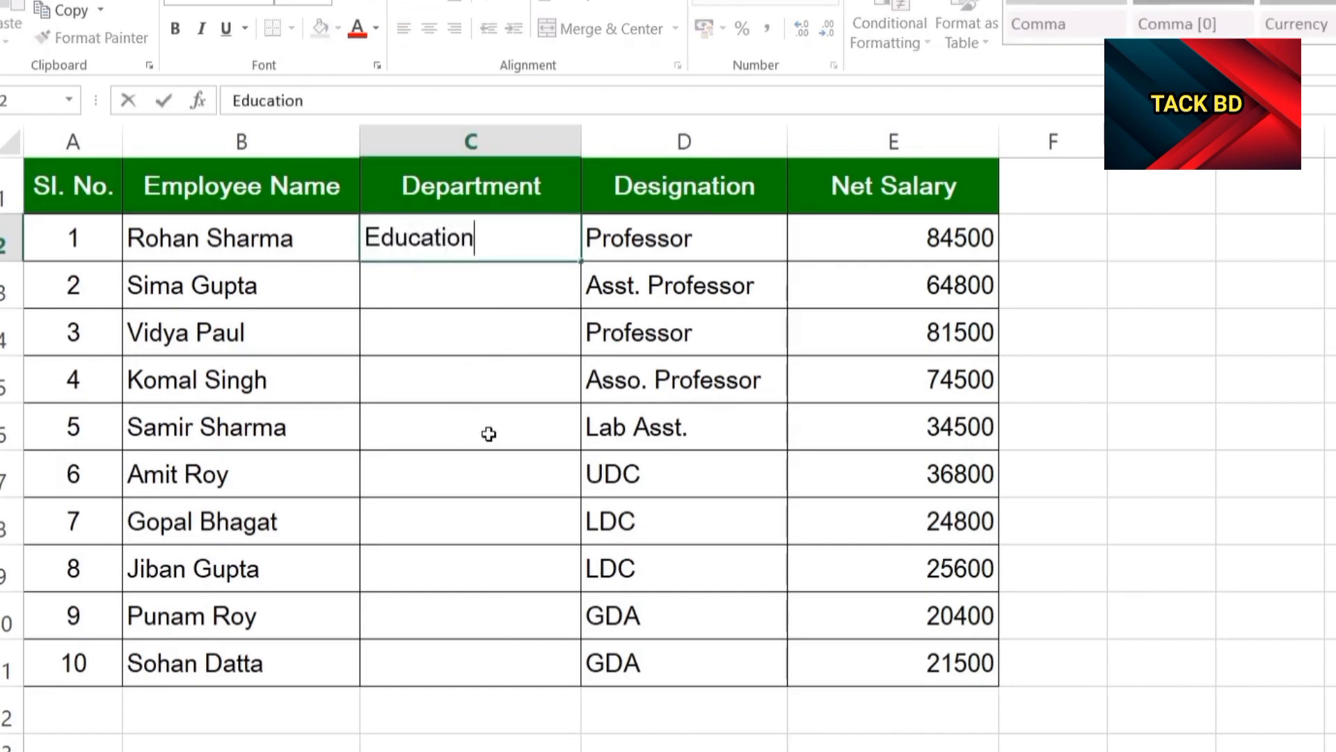
pyautogui.press('Return')
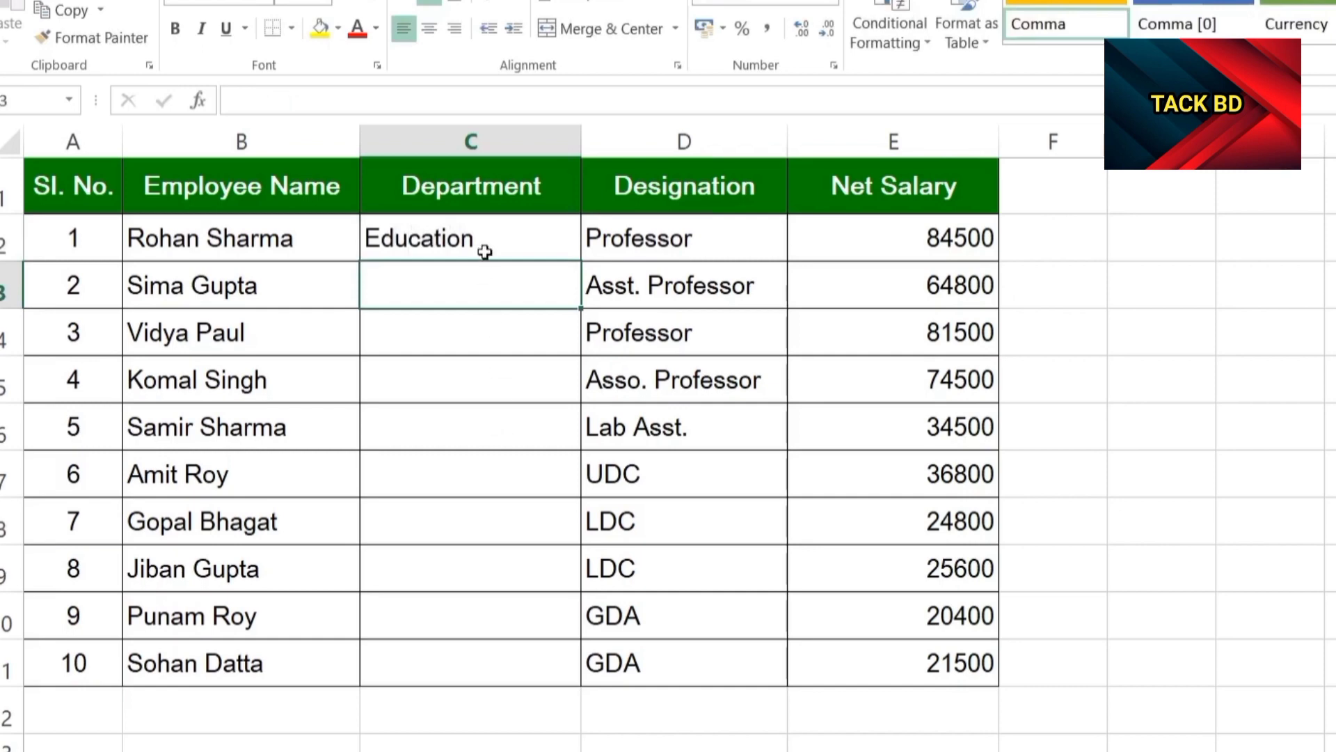
pyautogui.moveTo(485, 252); pyautogui.dragTo(459, 657)
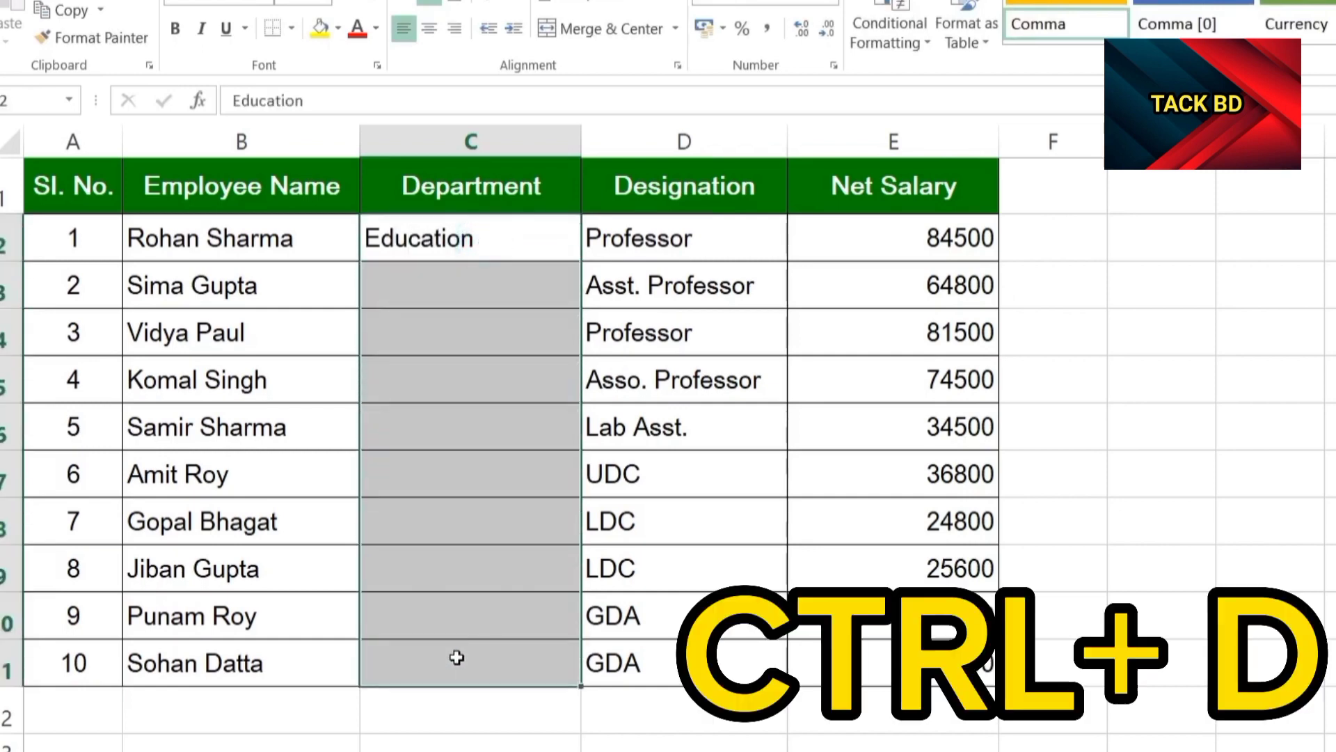
pyautogui.hotkey('ctrl', 'd')
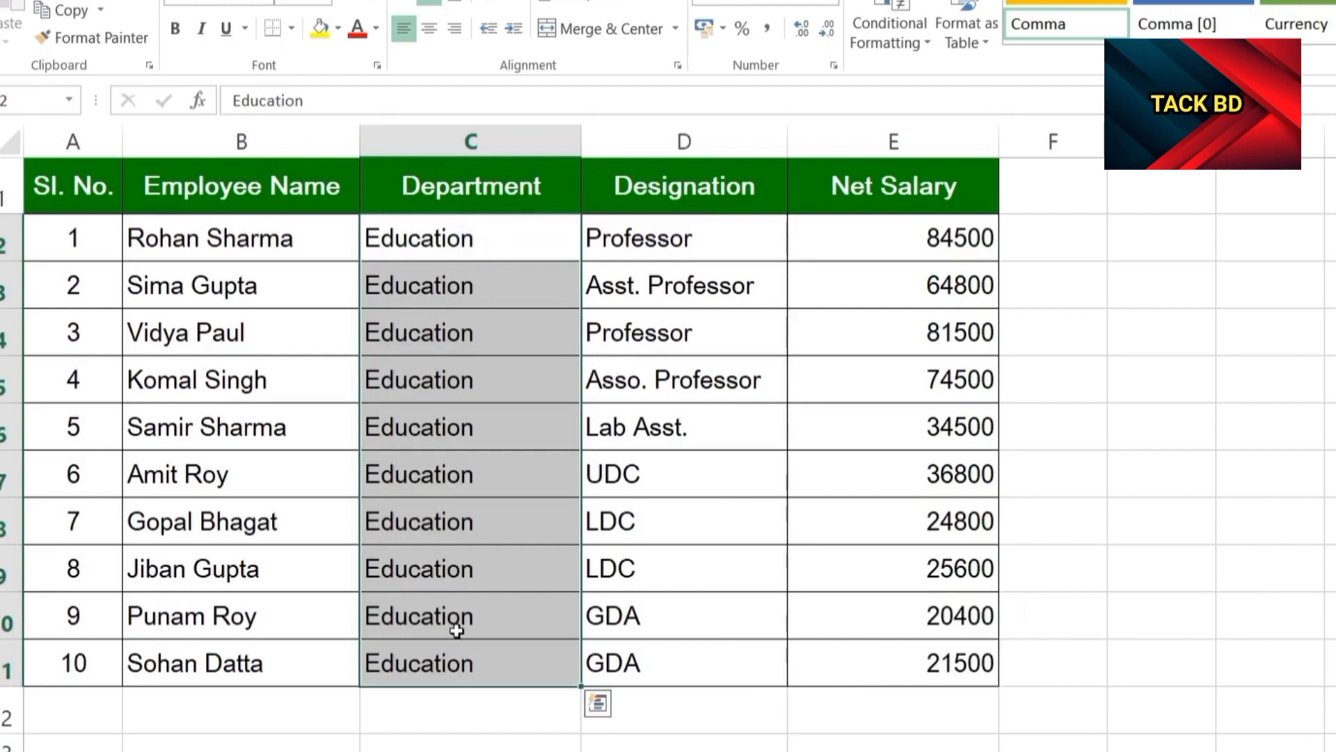
pyautogui.click(554, 470)
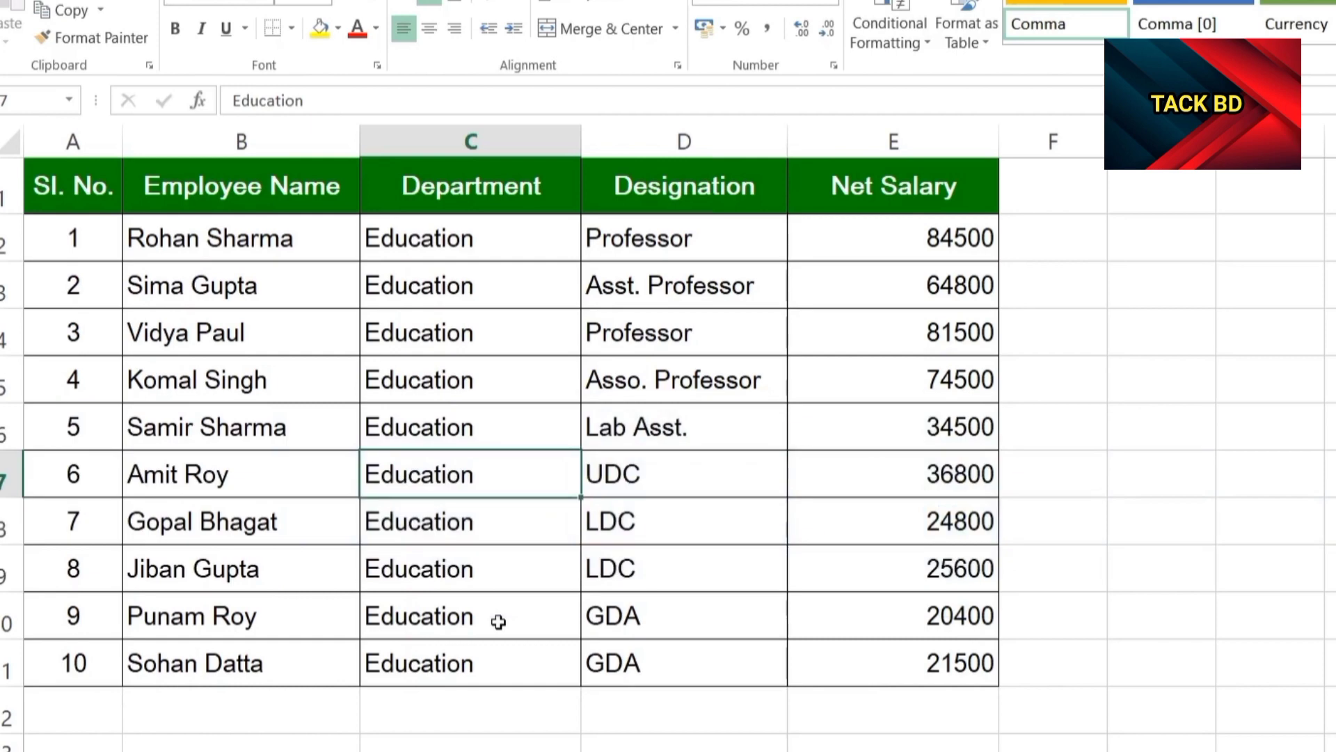
# - Turn on filtering for the employee table A1:E11
pyautogui.moveTo(95, 200); pyautogui.dragTo(897, 652)
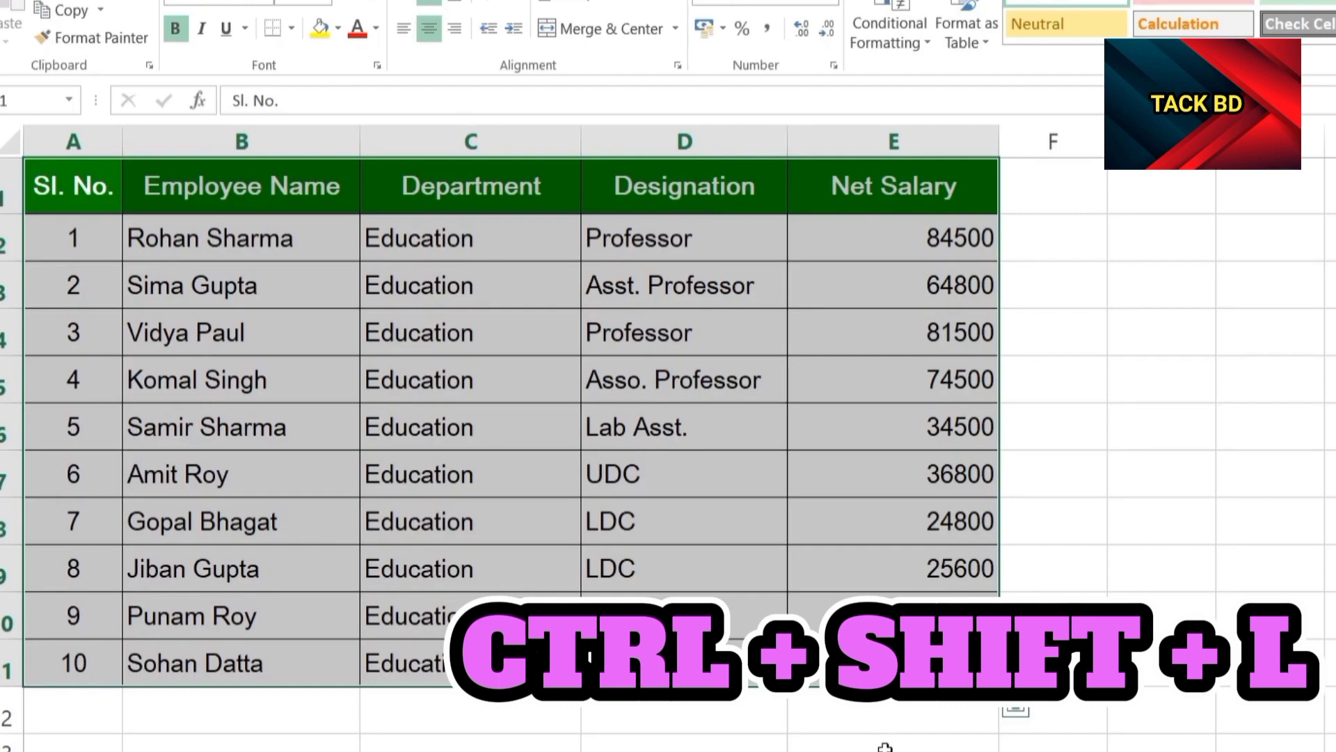
pyautogui.hotkey('ctrl', 'shift', 'l')
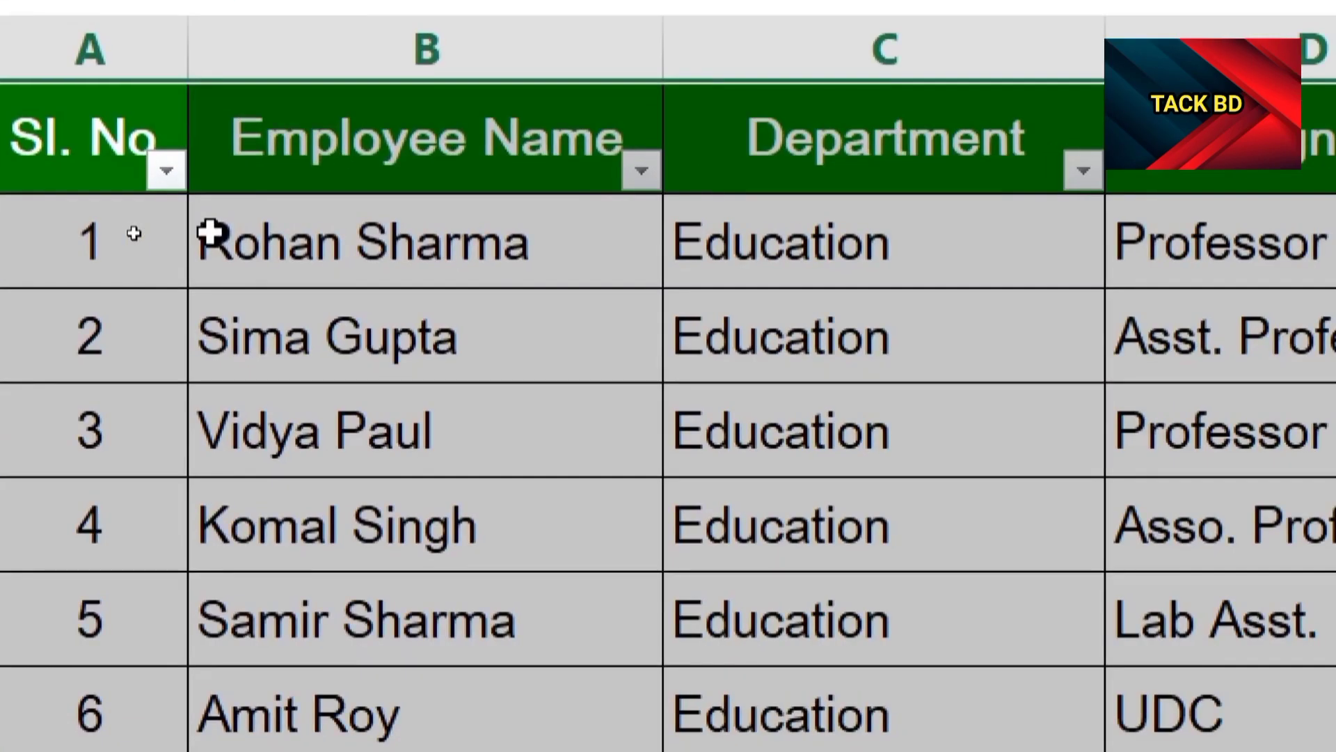
pyautogui.click(212, 234)
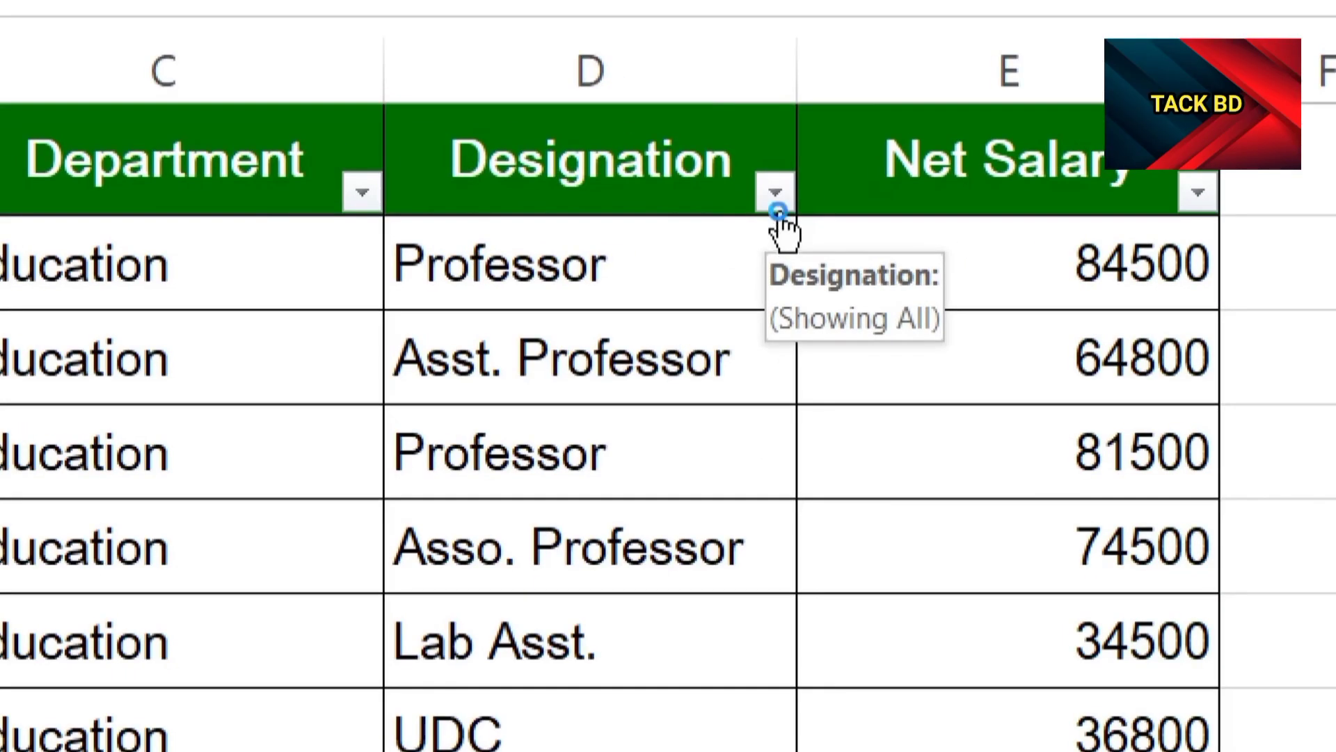
# - Filter the Designation column with a custom text filter that equals professor
pyautogui.click(778, 209)
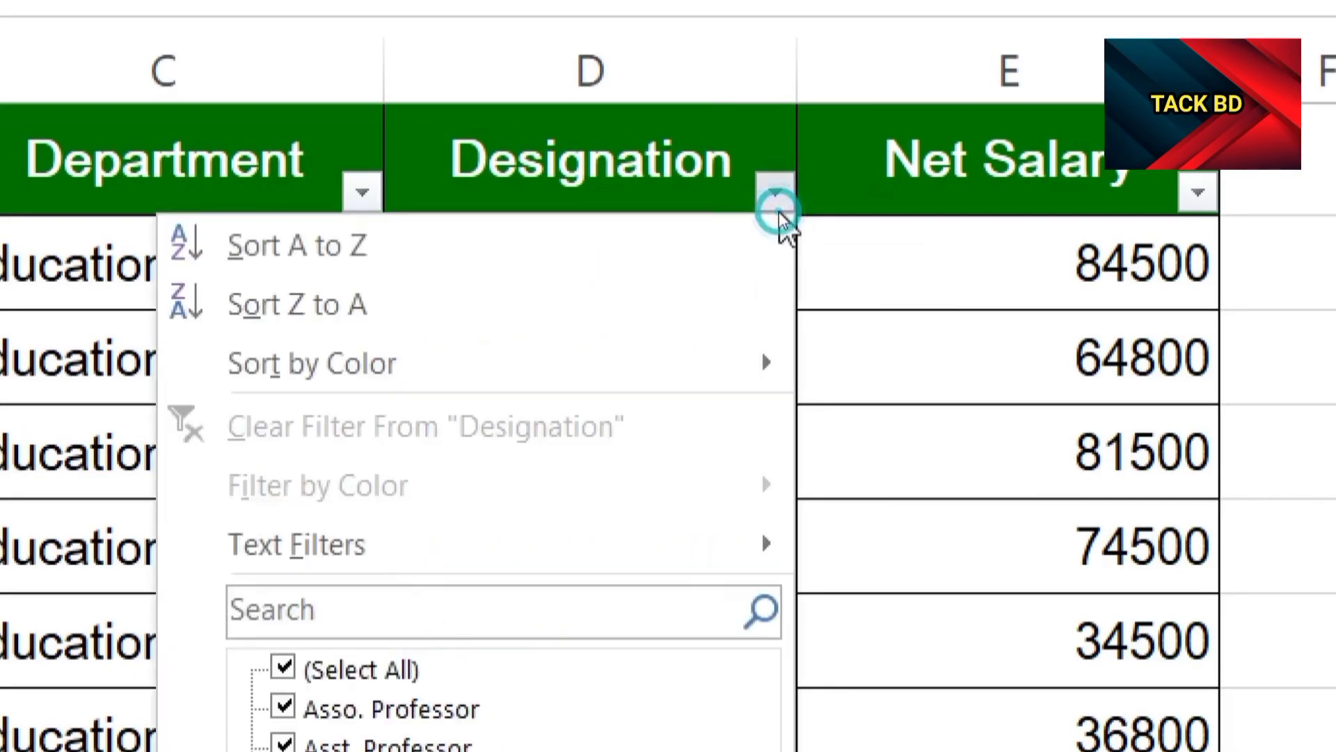
pyautogui.moveTo(553, 553)
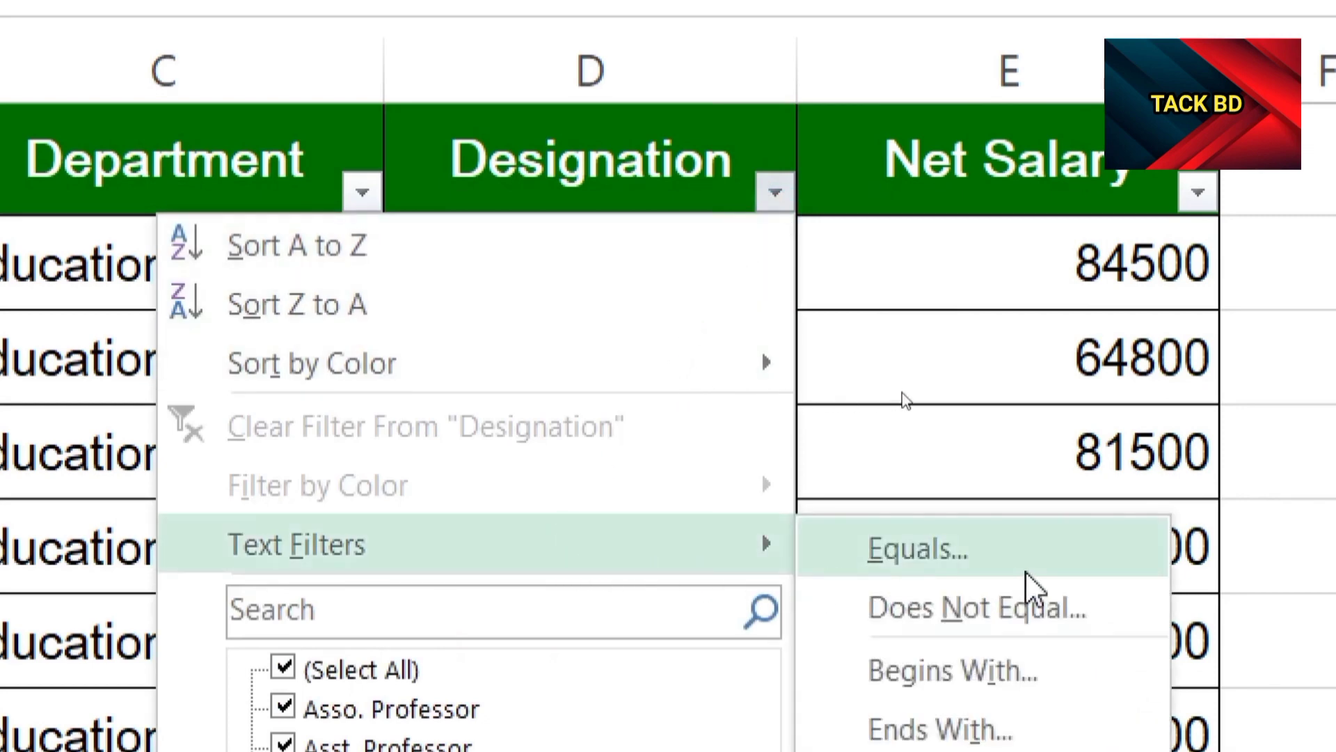
pyautogui.click(1024, 567)
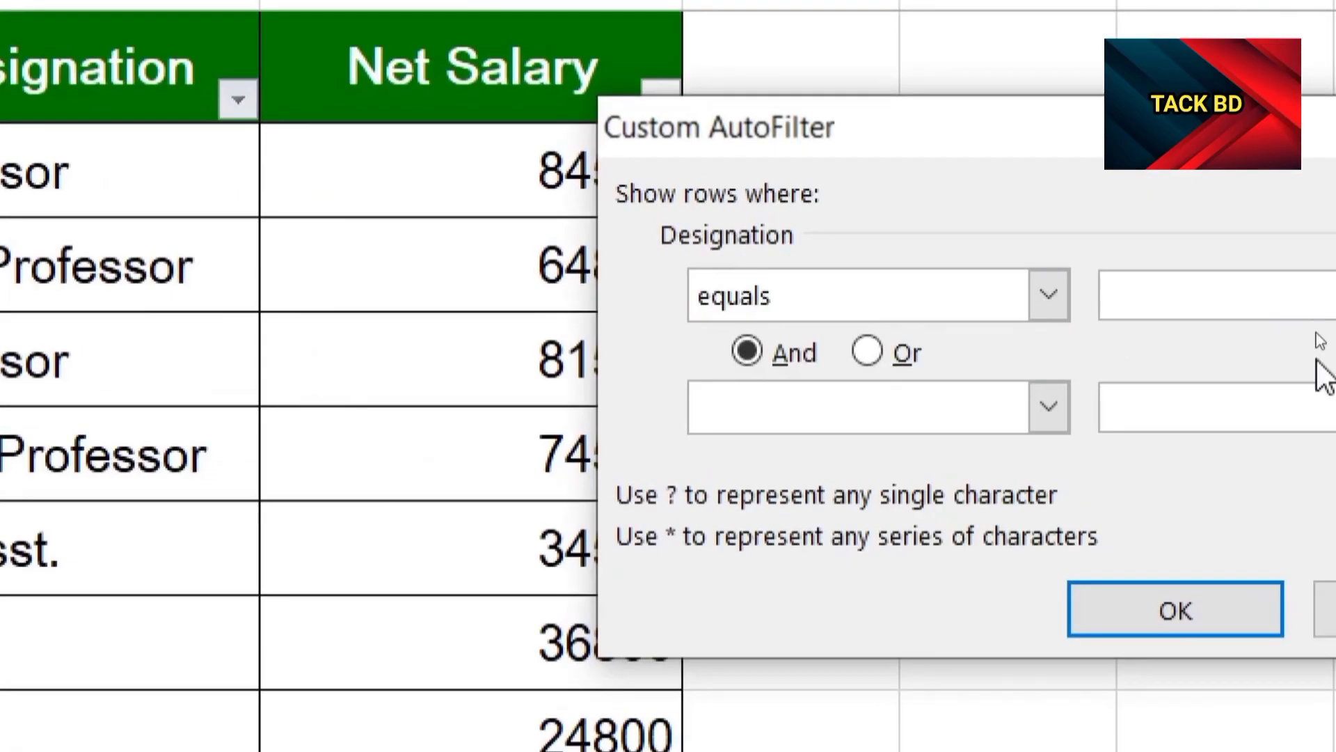
pyautogui.write('professor')
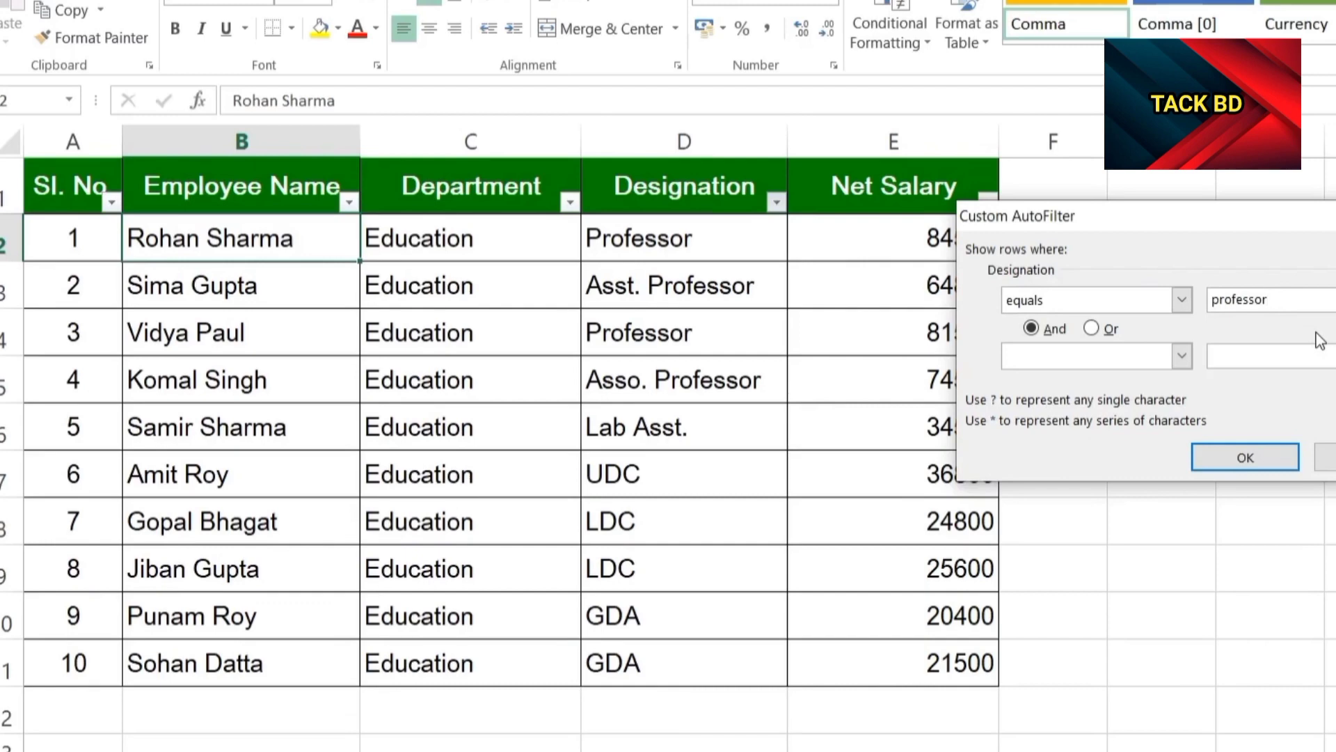
pyautogui.click(1276, 458)
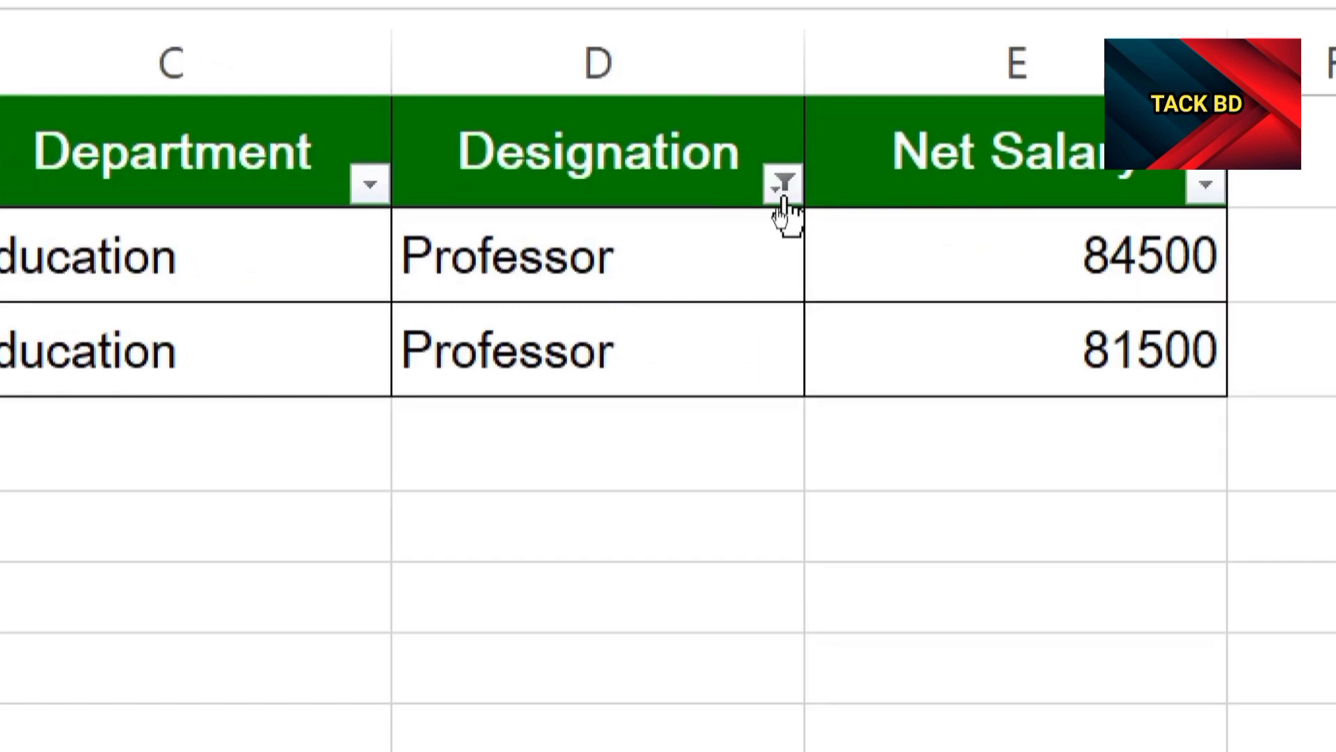
# - Show all designations again and turn off filtering for the employee table
pyautogui.click(783, 194)
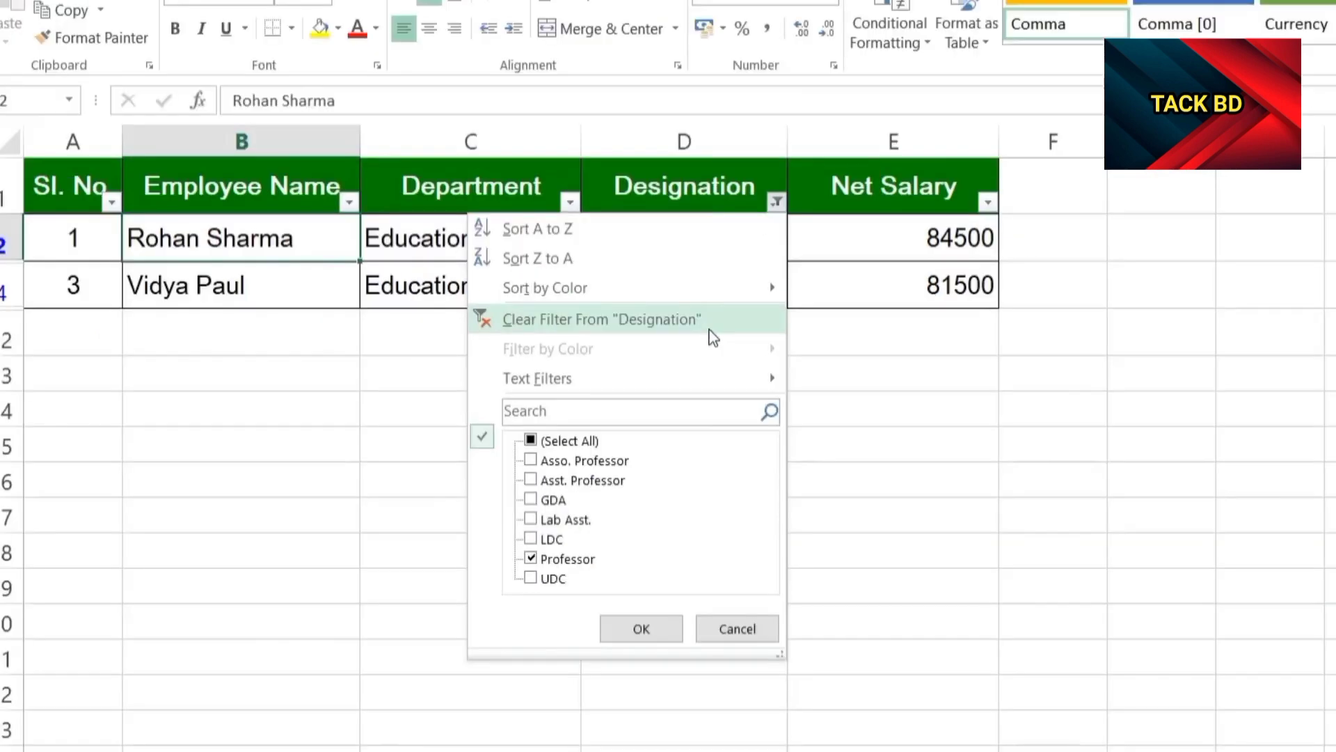
pyautogui.click(651, 443)
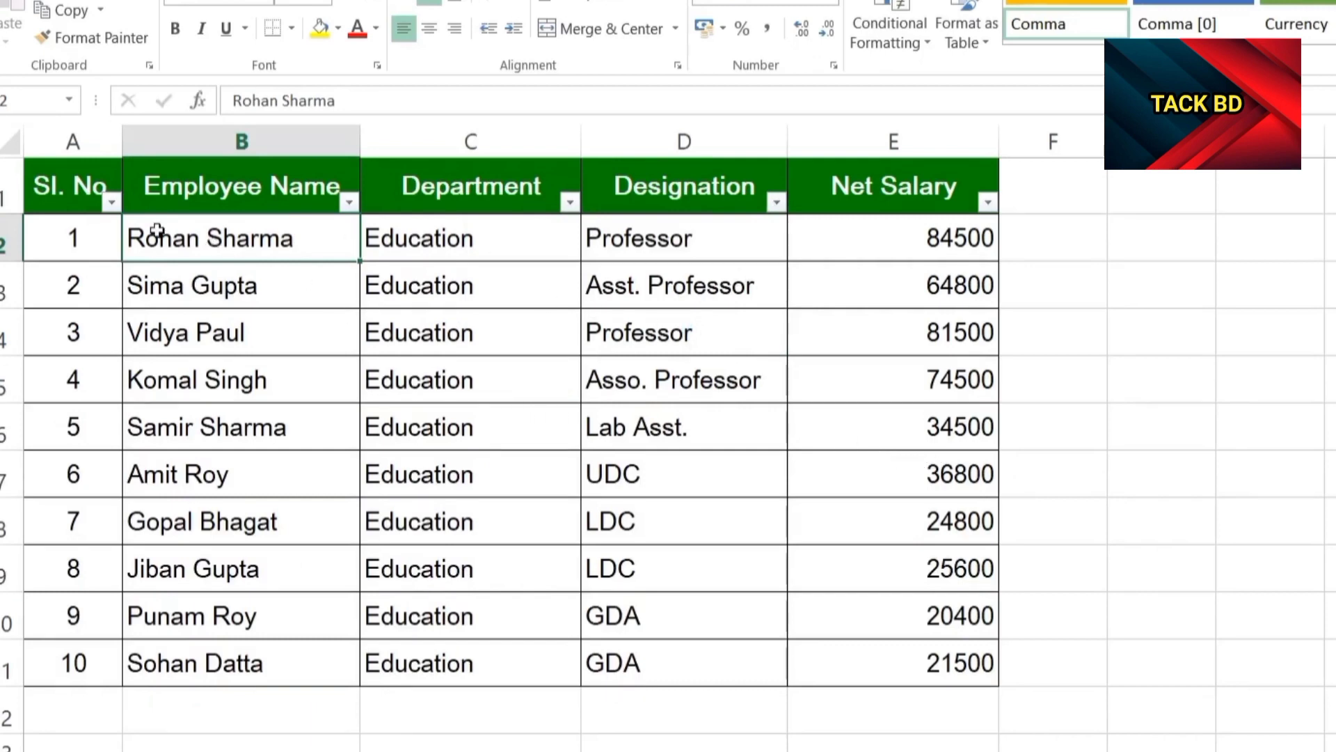
pyautogui.moveTo(97, 182); pyautogui.dragTo(849, 656)
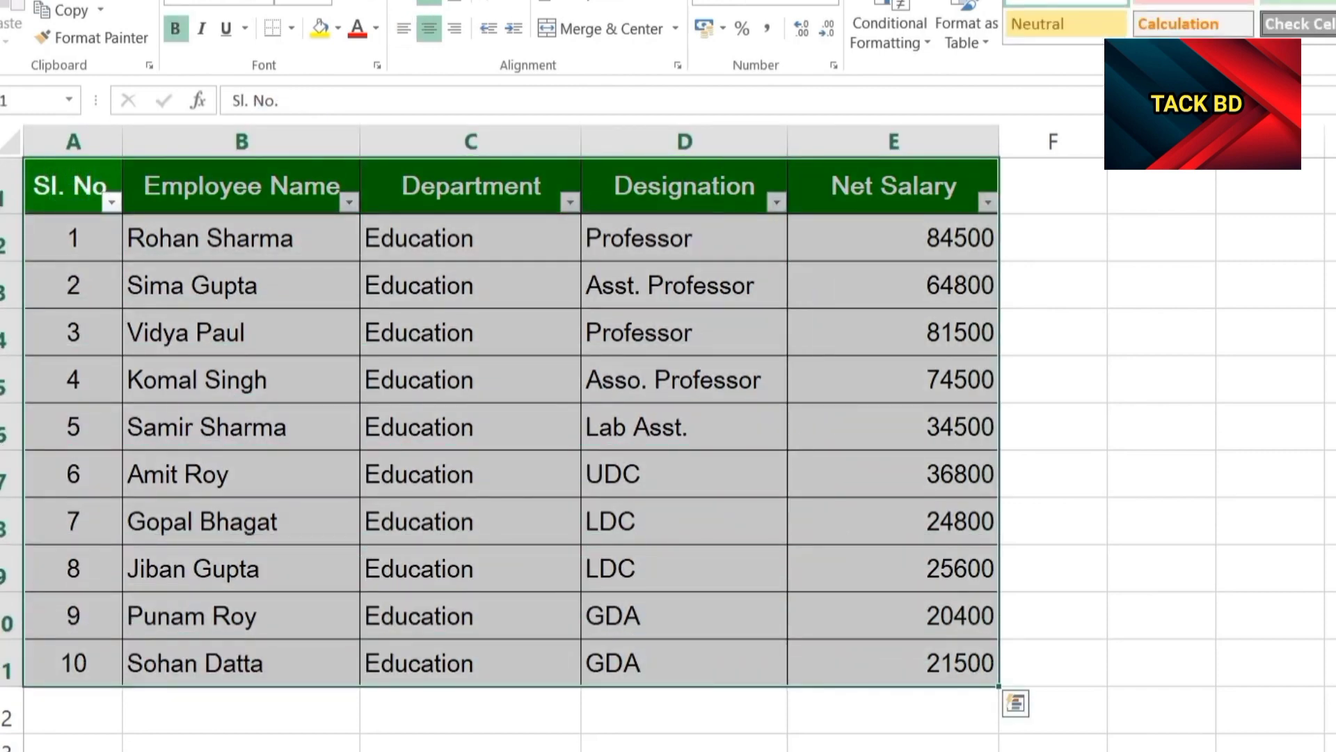
pyautogui.hotkey('ctrl', 'shift', 'l')
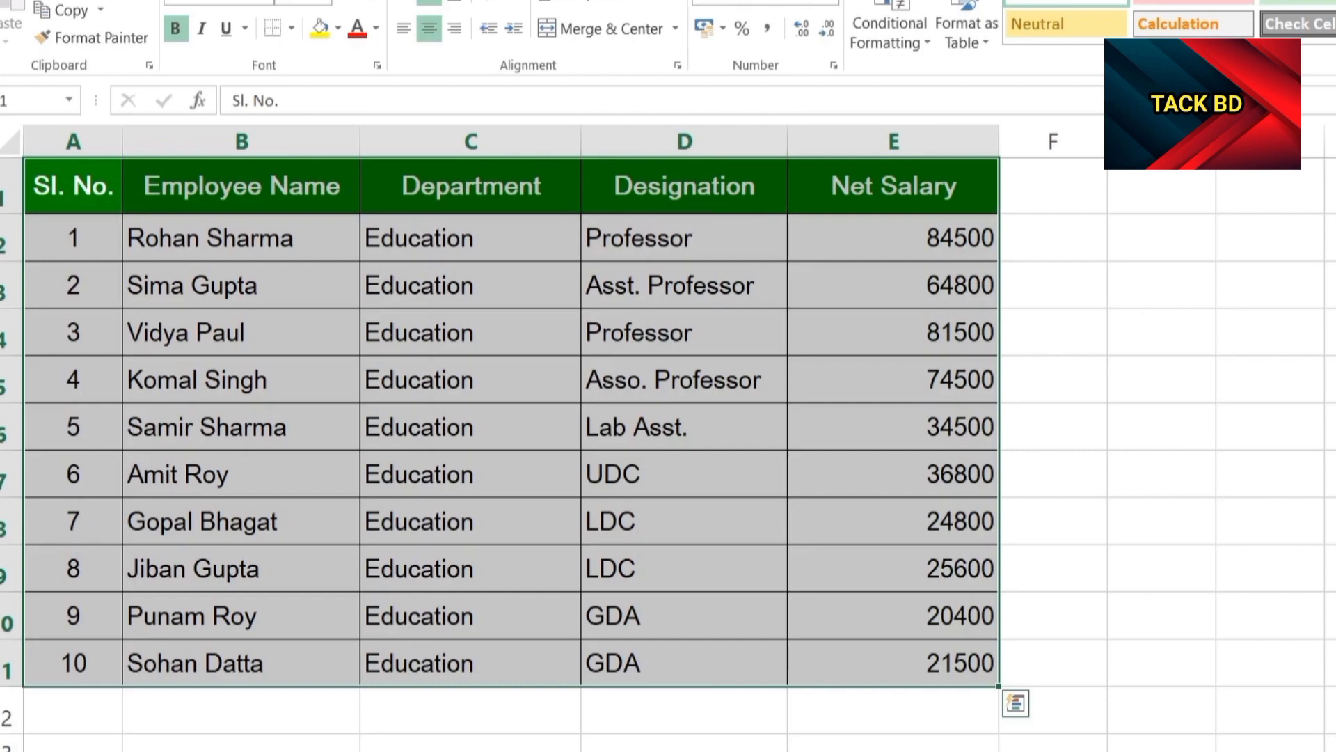
pyautogui.click(555, 271)
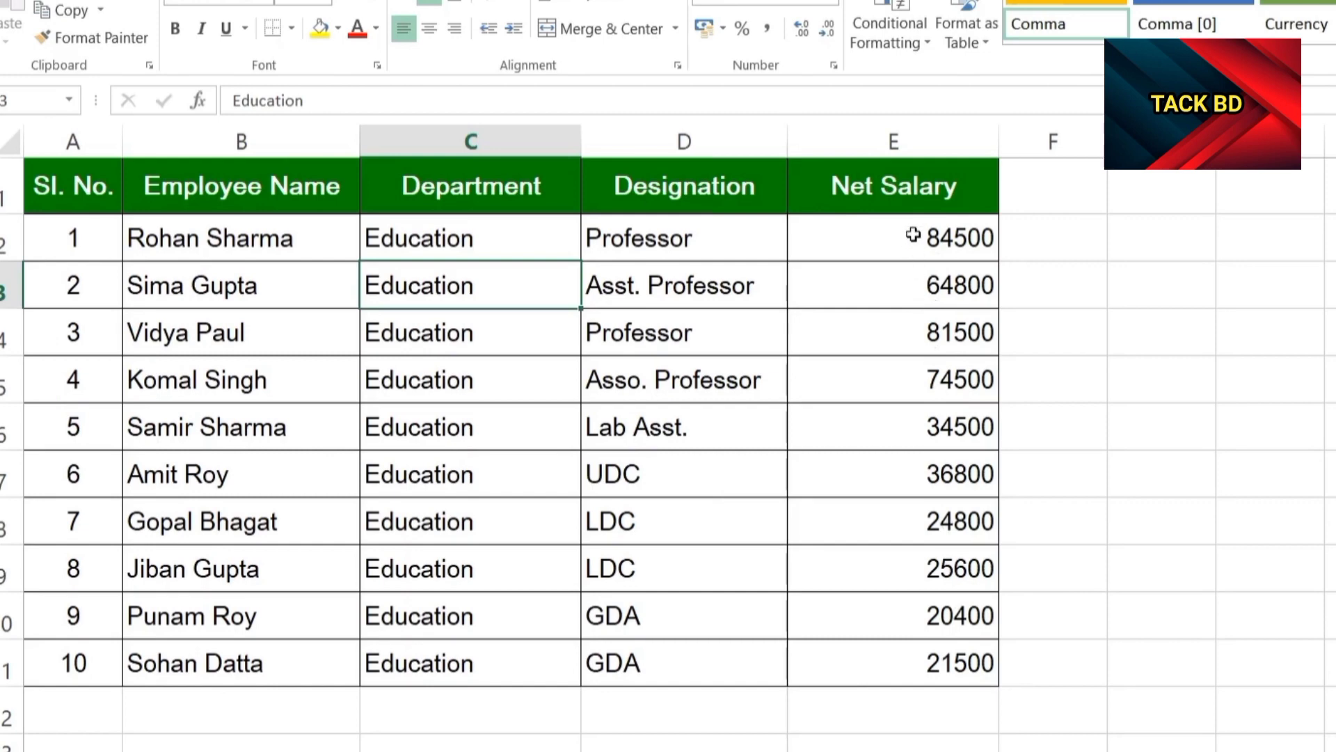
# - Format the Net Salary values in E2:E11 as Currency with the ₹ symbol and 2 decimal places
pyautogui.moveTo(912, 233); pyautogui.dragTo(917, 672)
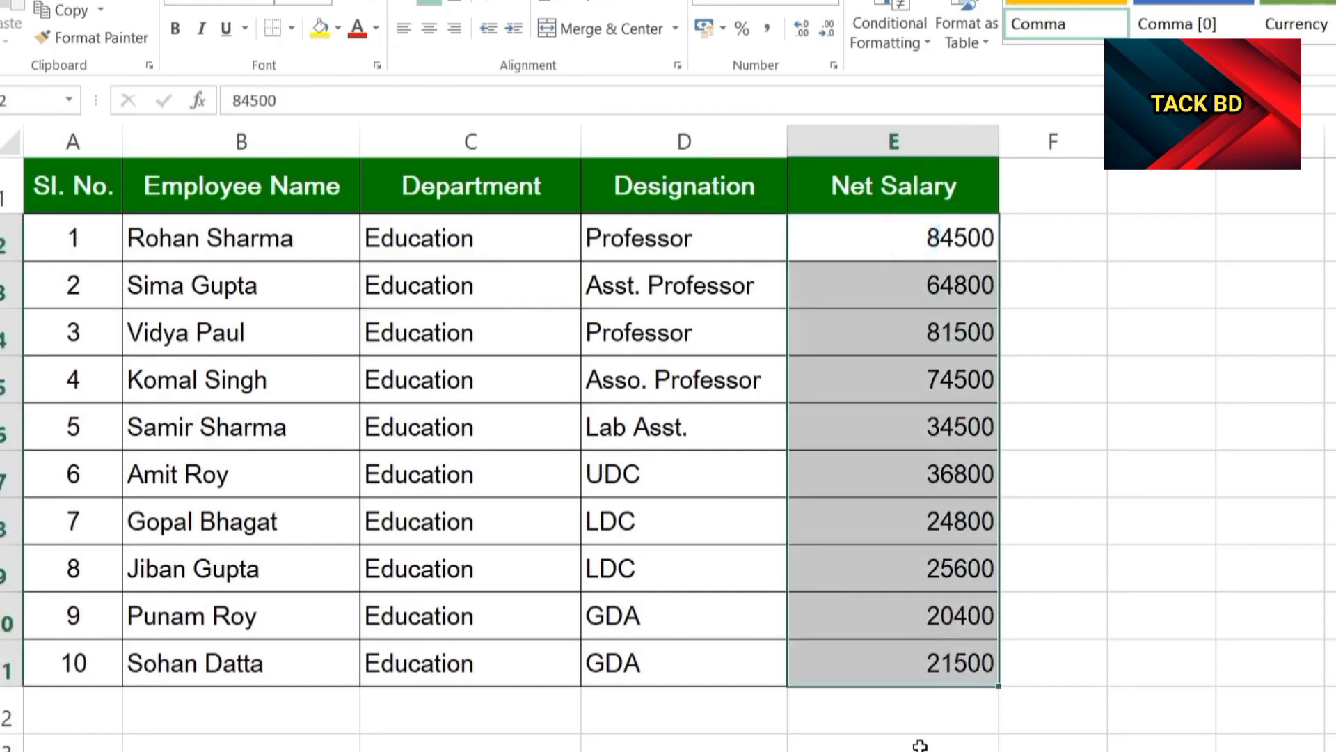
pyautogui.hotkey('ctrl', '1')
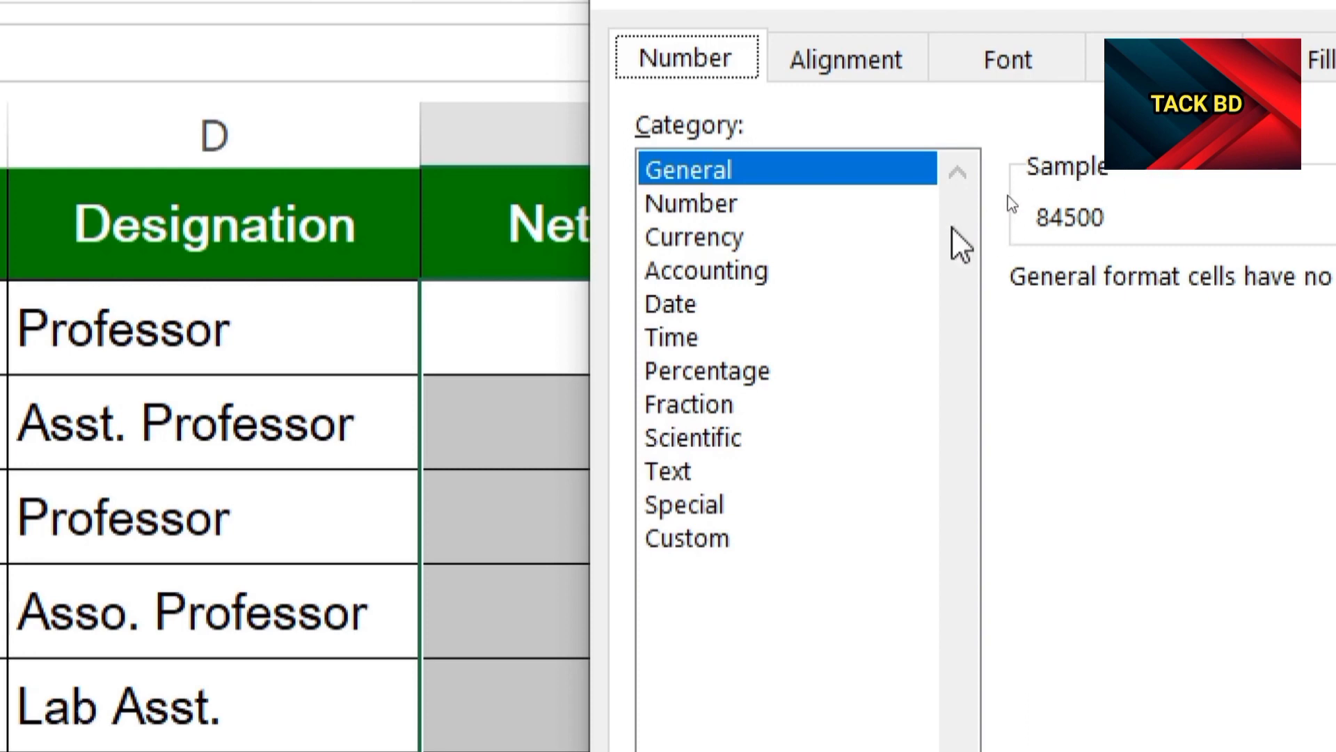
pyautogui.click(774, 242)
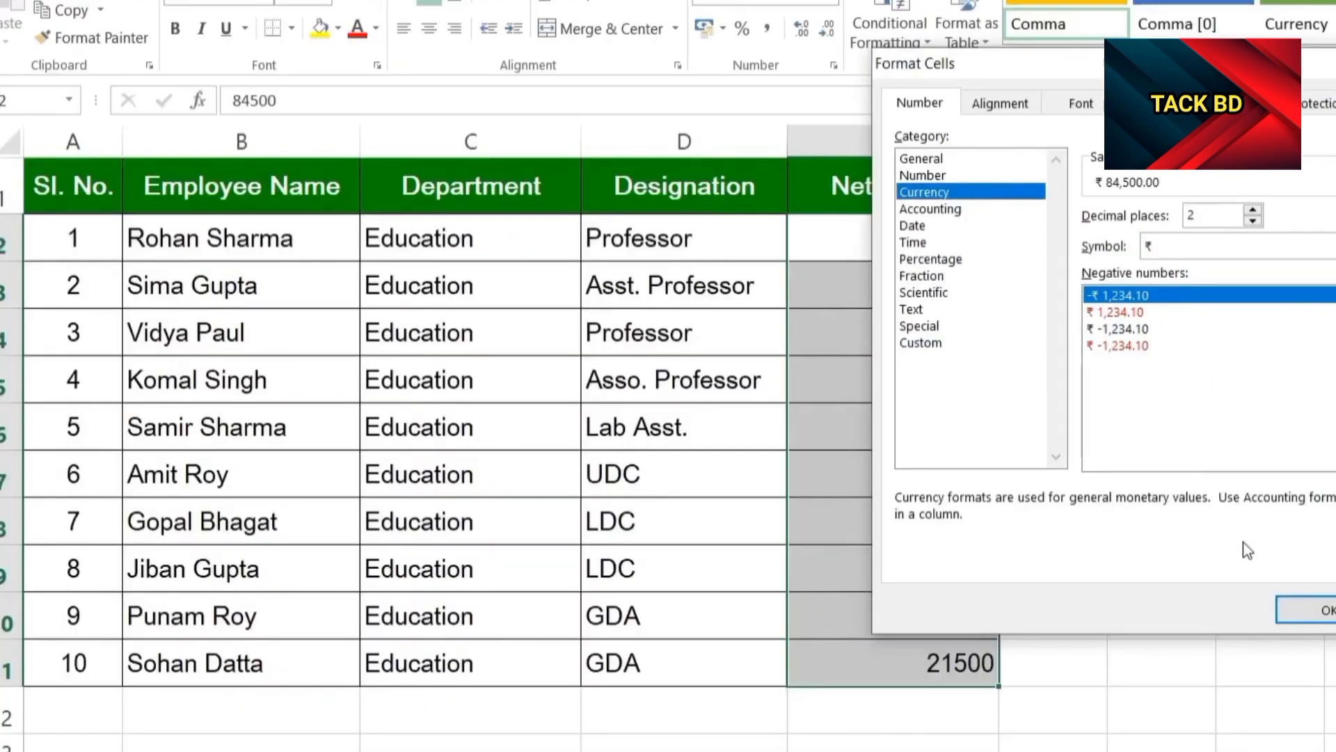
pyautogui.click(1328, 622)
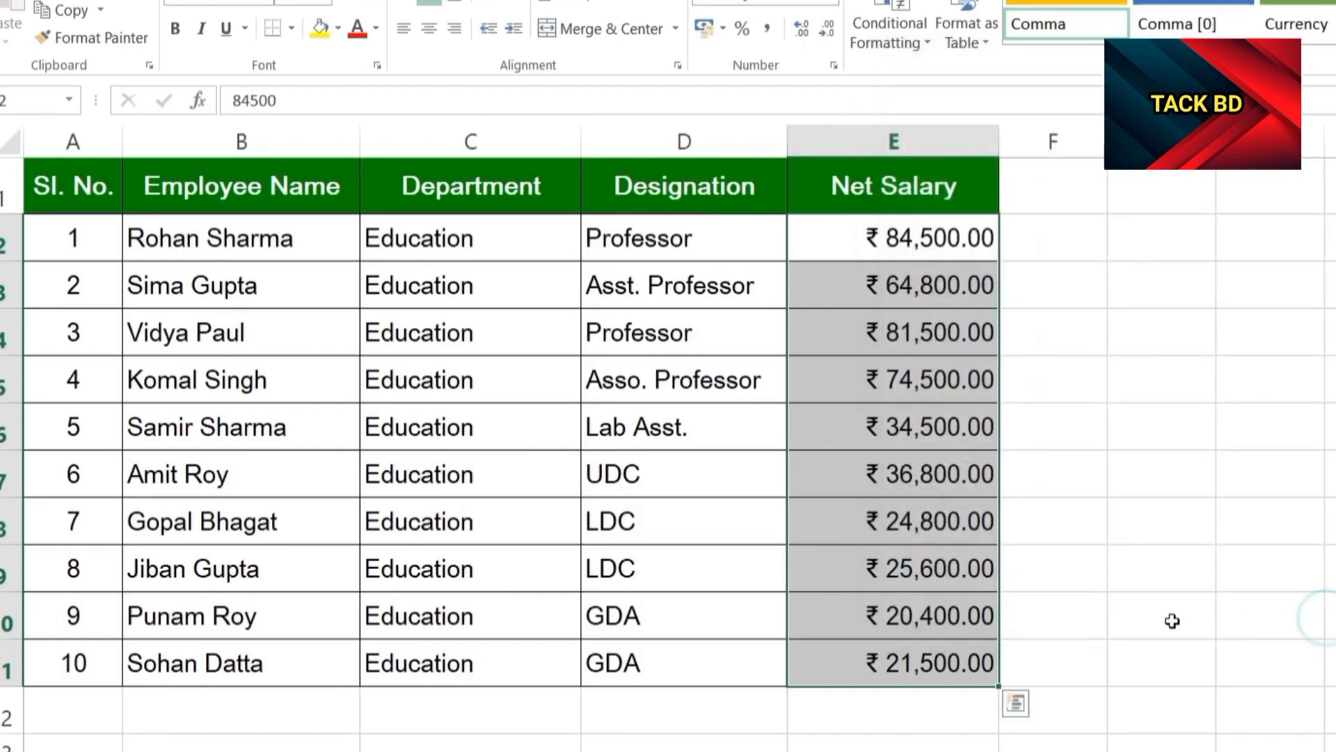
pyautogui.click(1095, 590)
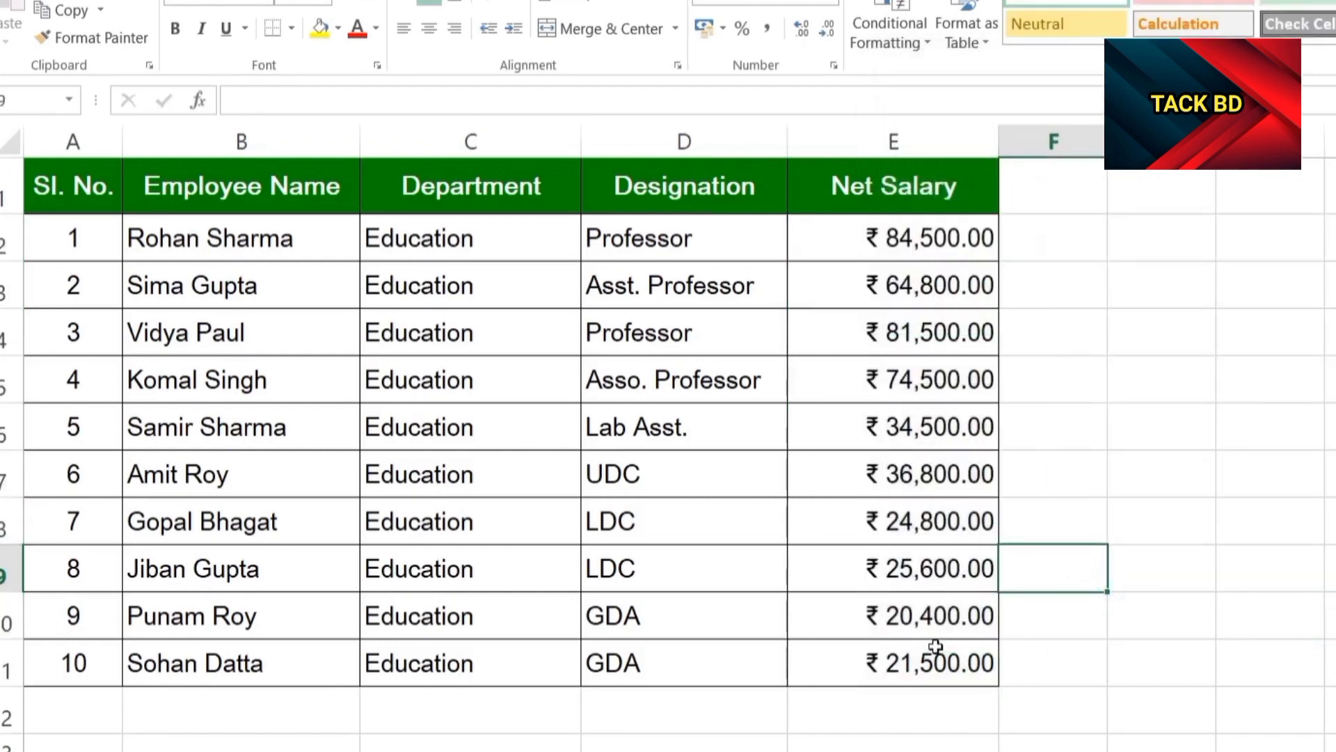
pyautogui.click(923, 699)
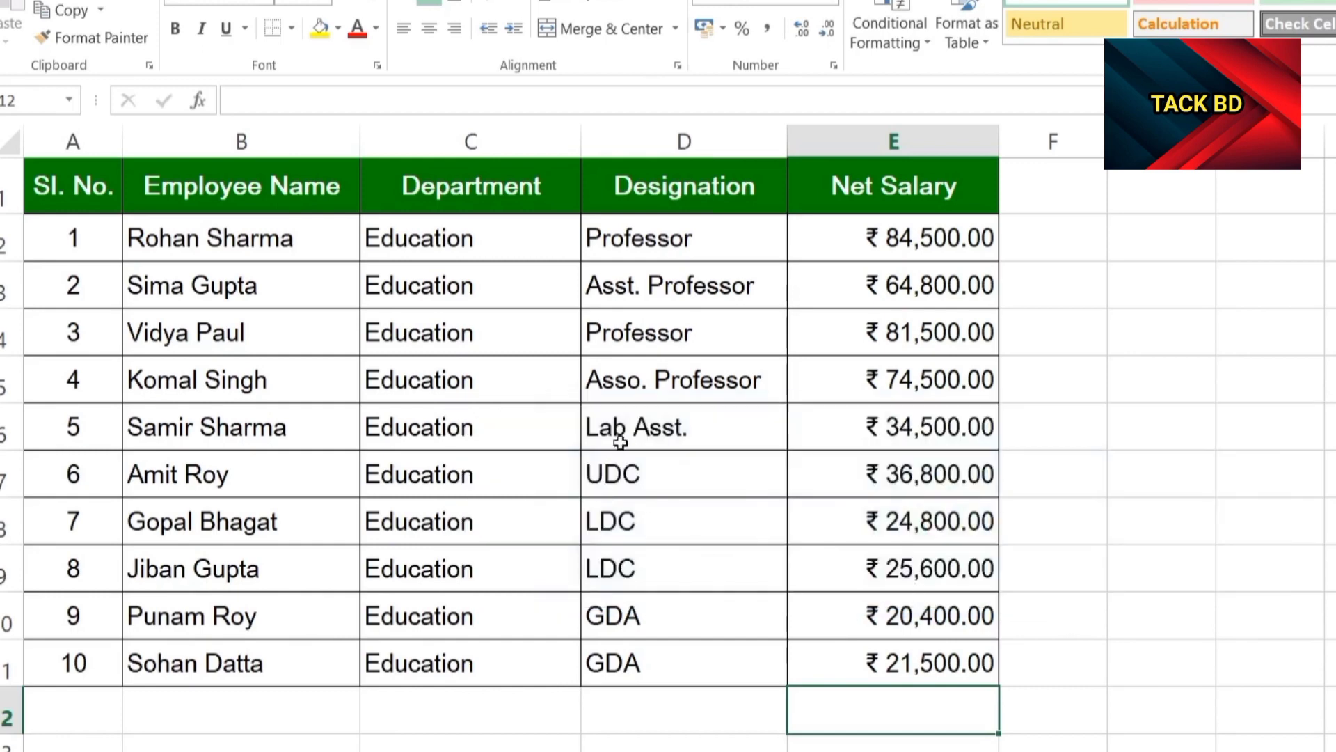
# - Edit the designation in cell D6 so that it reads Lab Assistant
pyautogui.click(701, 438)
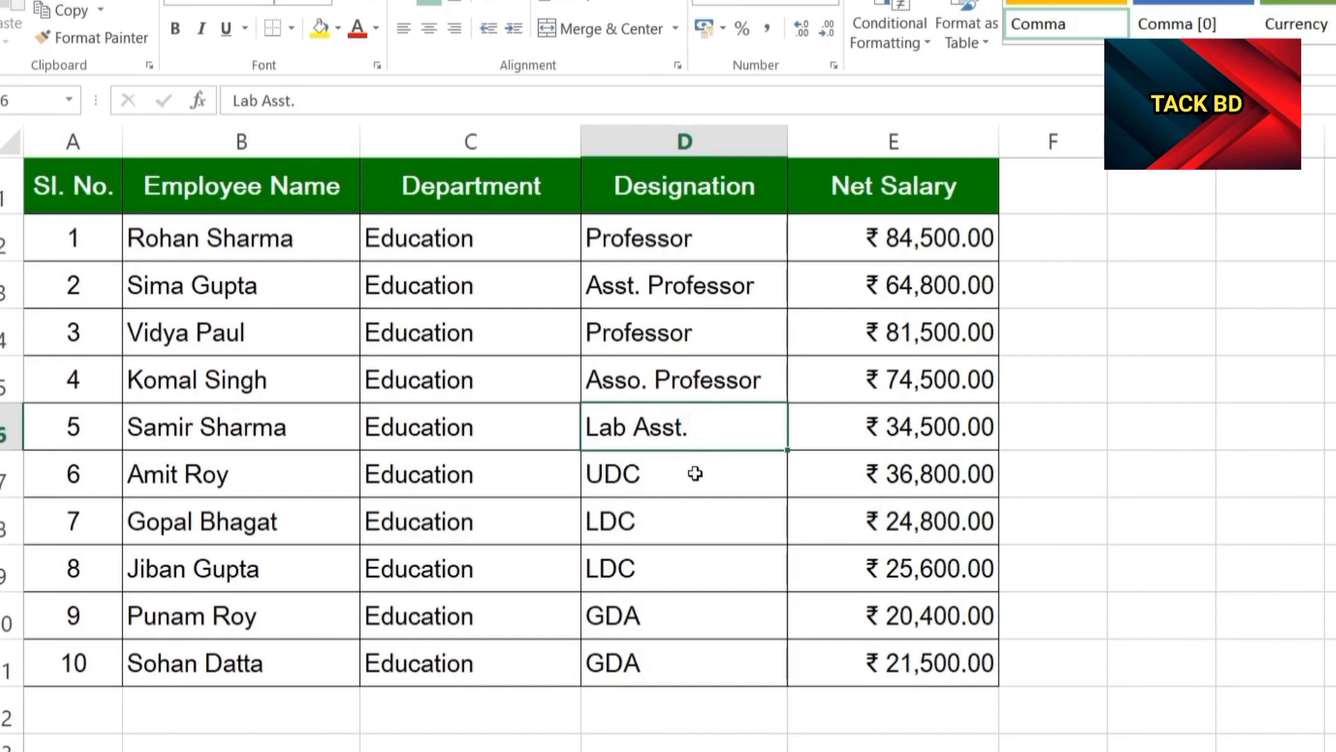
pyautogui.write('La')
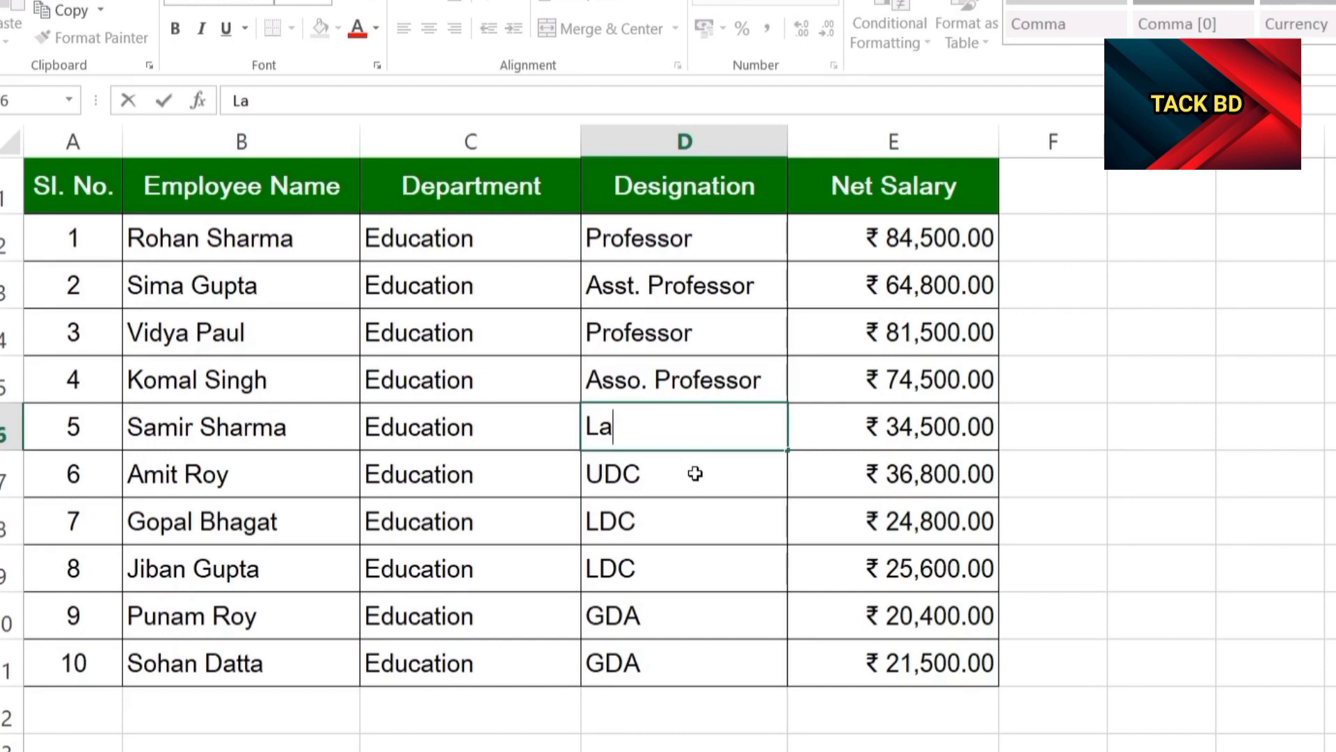
pyautogui.press('Escape')
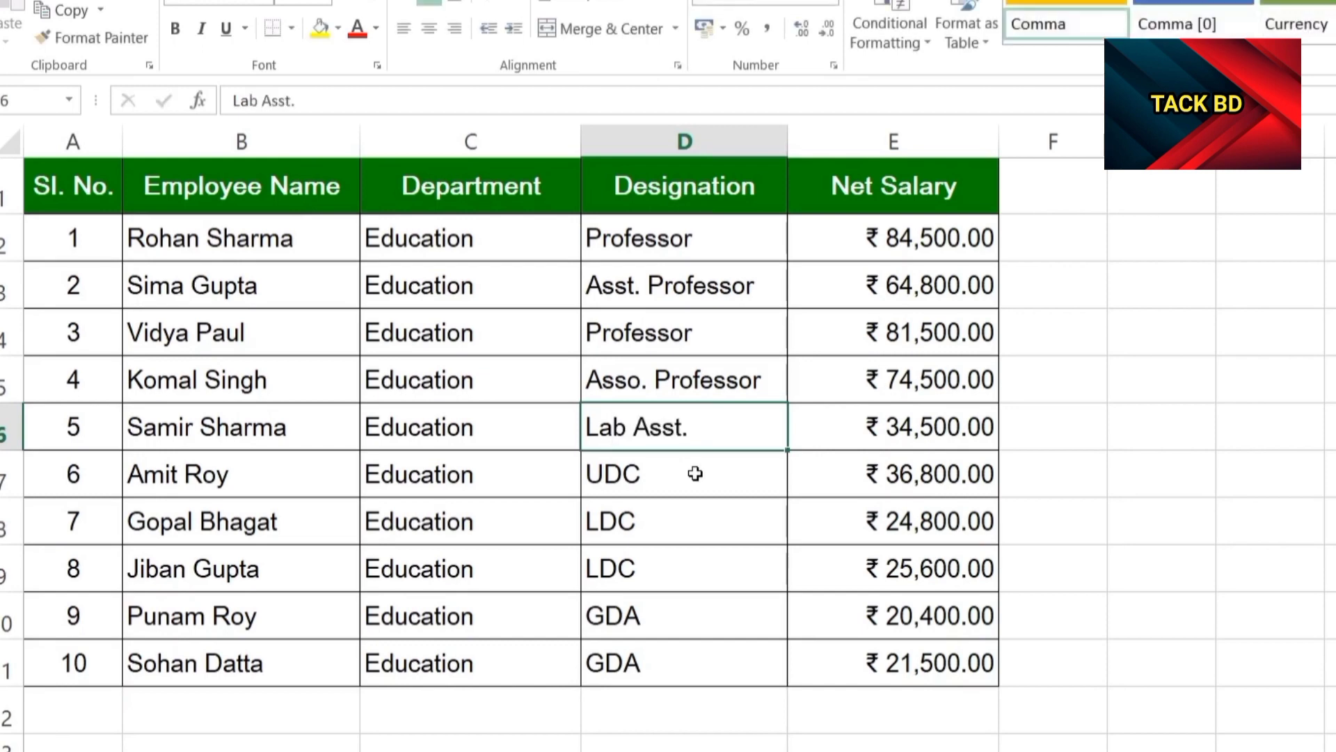
pyautogui.press('F2')
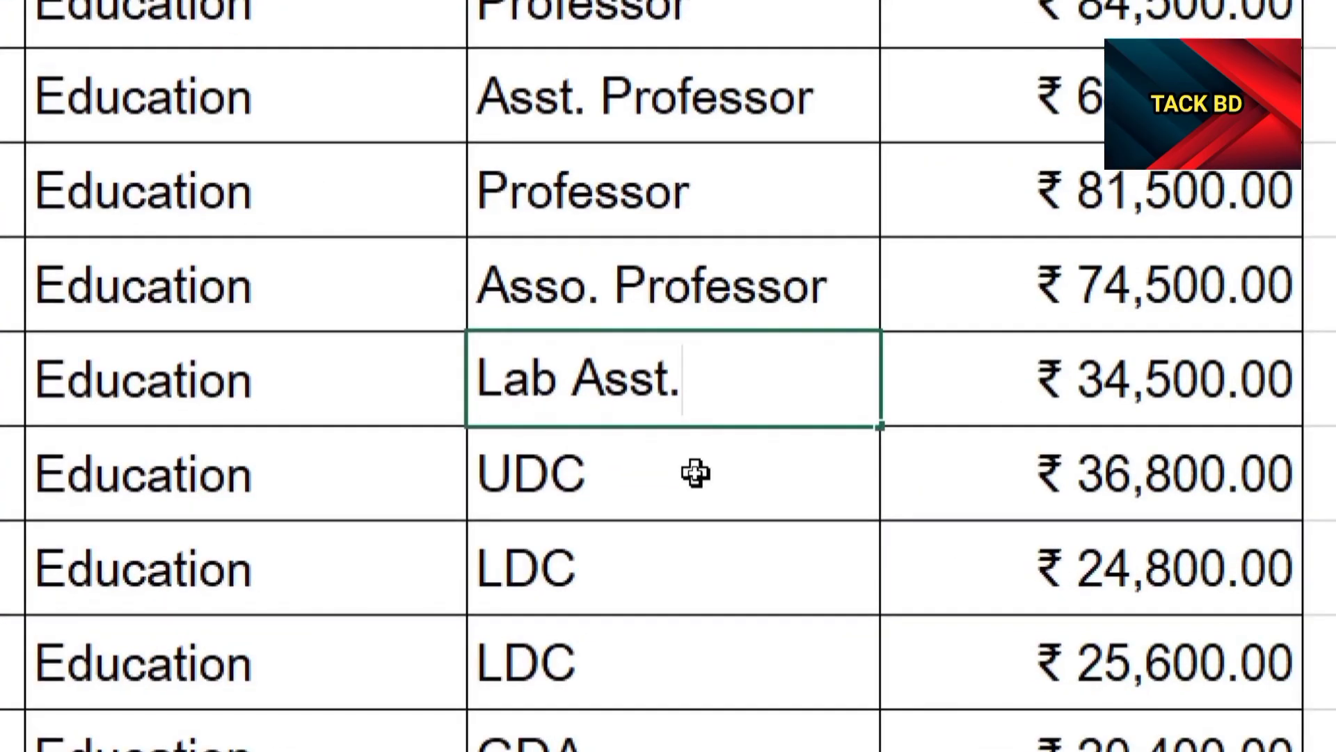
pyautogui.press('BackSpace')
pyautogui.press('BackSpace')
pyautogui.write('istant')
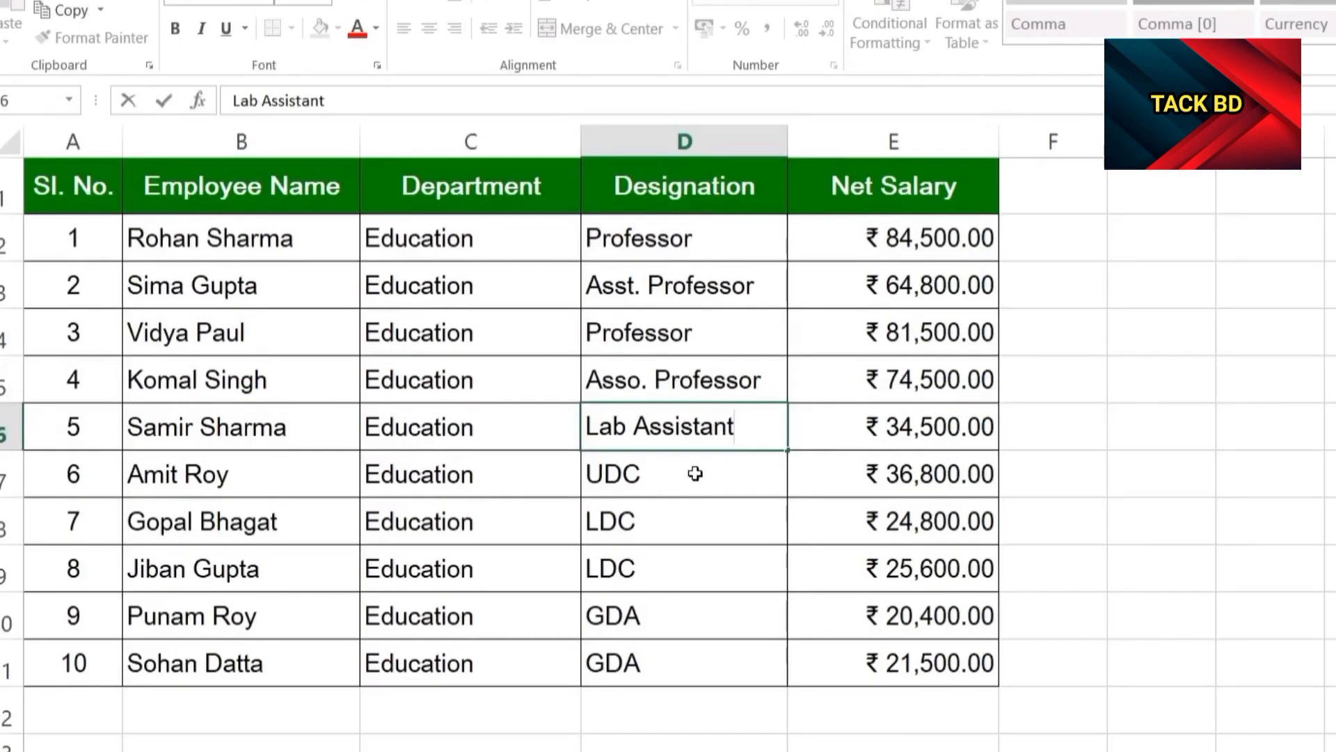
pyautogui.press('Return')
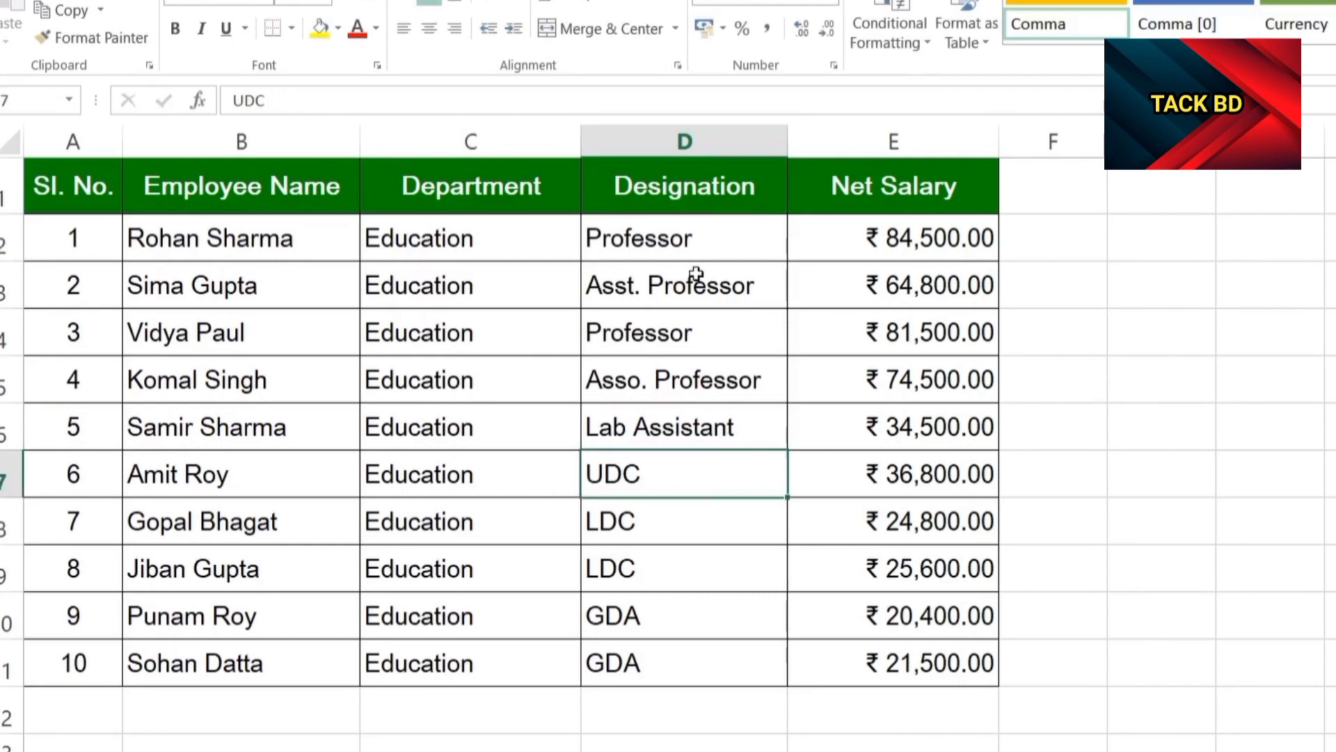
# - Total the Net Salary values in cell E12 with AutoSum over E2:E11
pyautogui.click(721, 425)
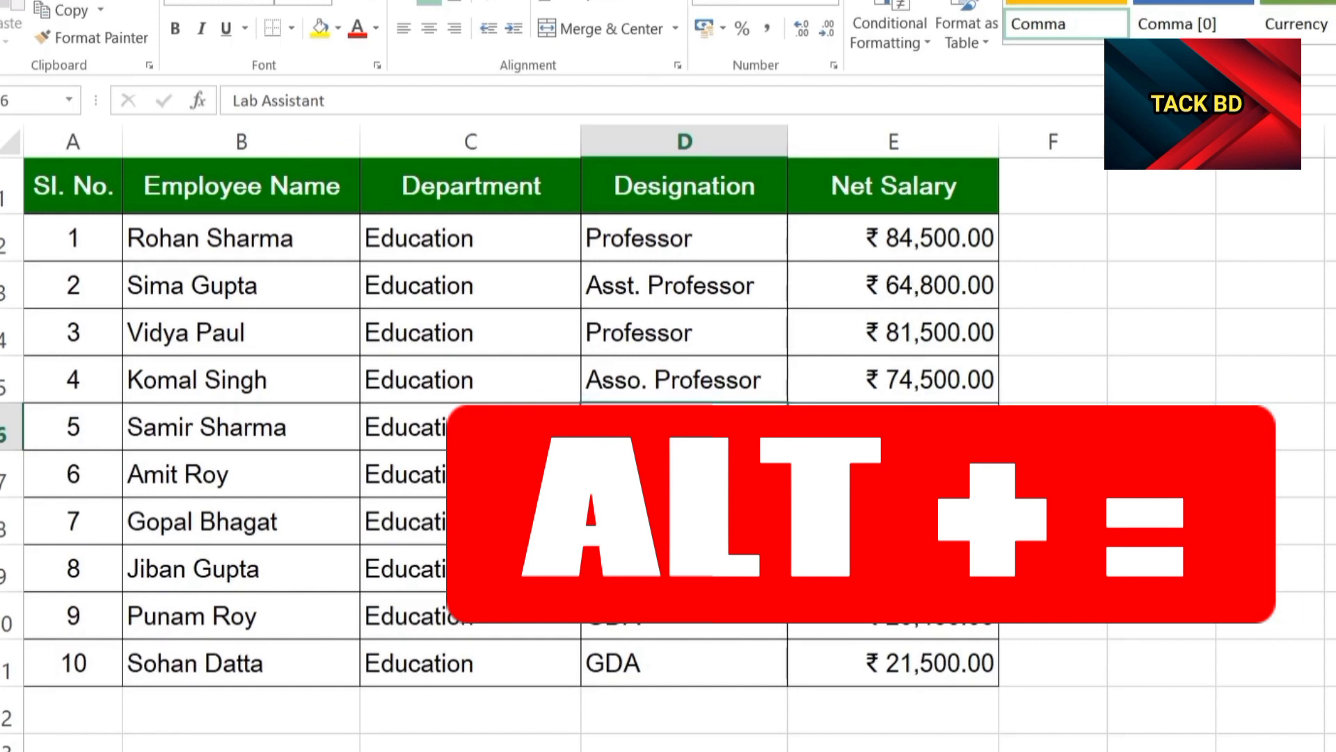
pyautogui.click(883, 717)
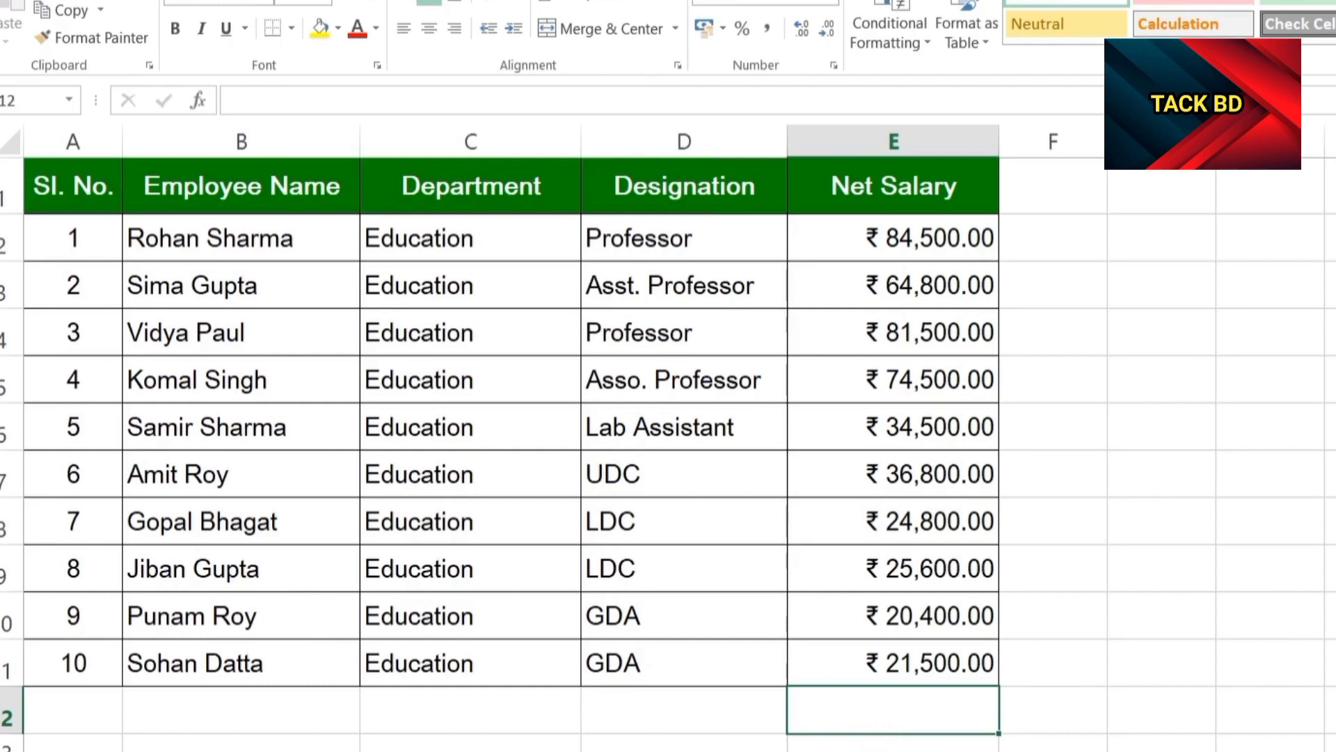
pyautogui.hotkey('alt', '=')
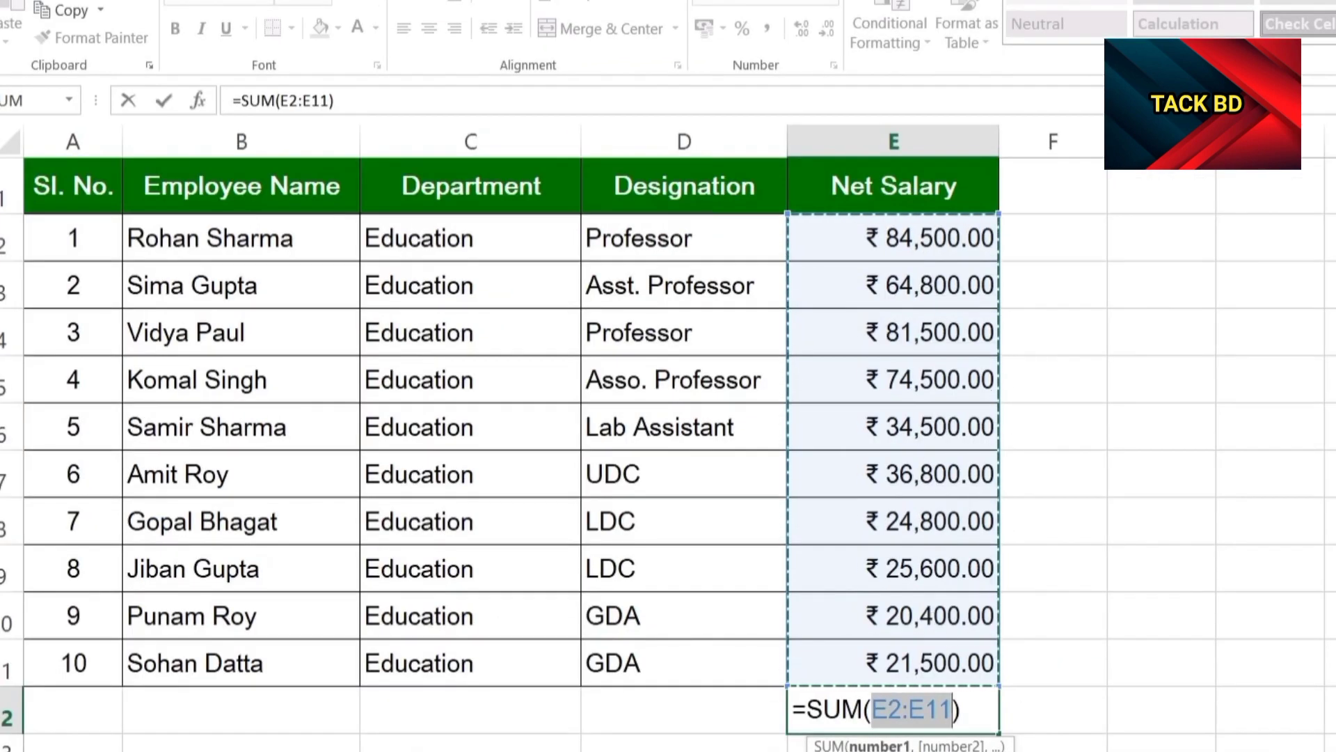
pyautogui.press('Return')
pyautogui.click(902, 716)
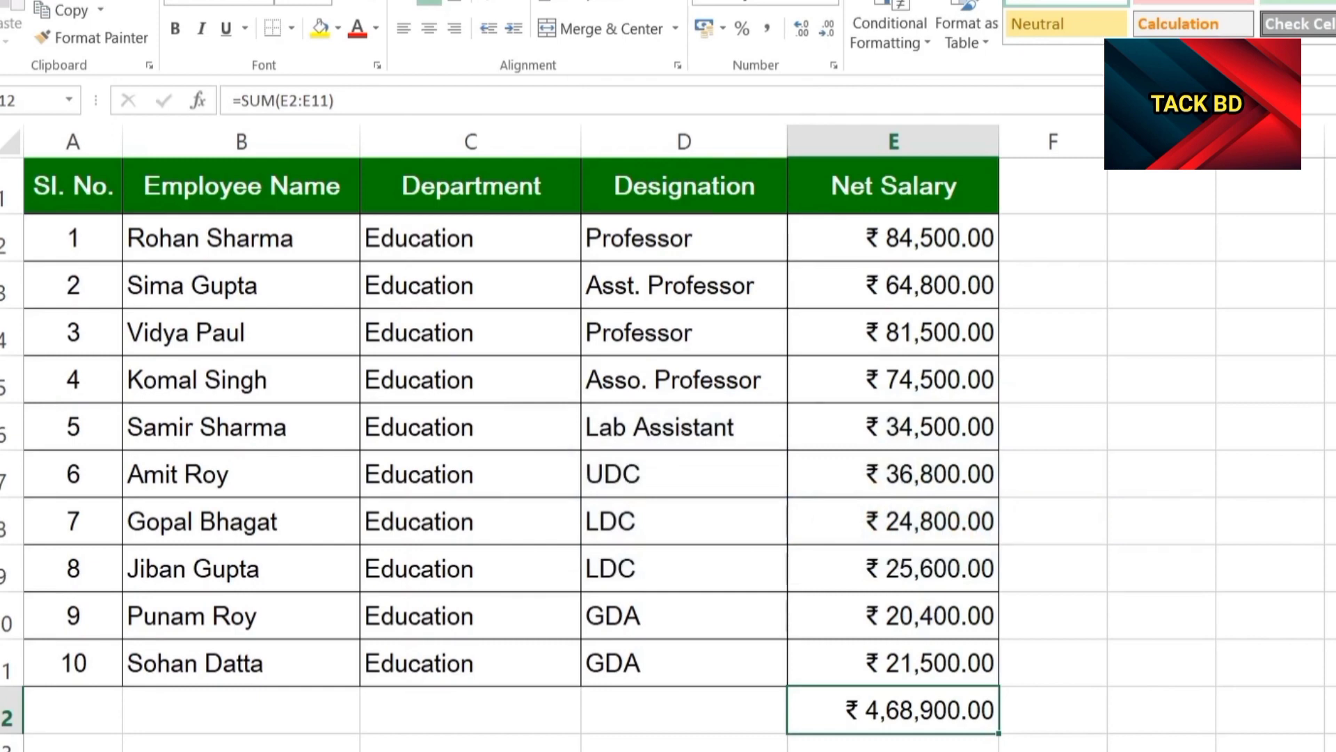
# - Save the workbook to the Desktop as an Excel Workbook with the file name 321
pyautogui.press('F12')
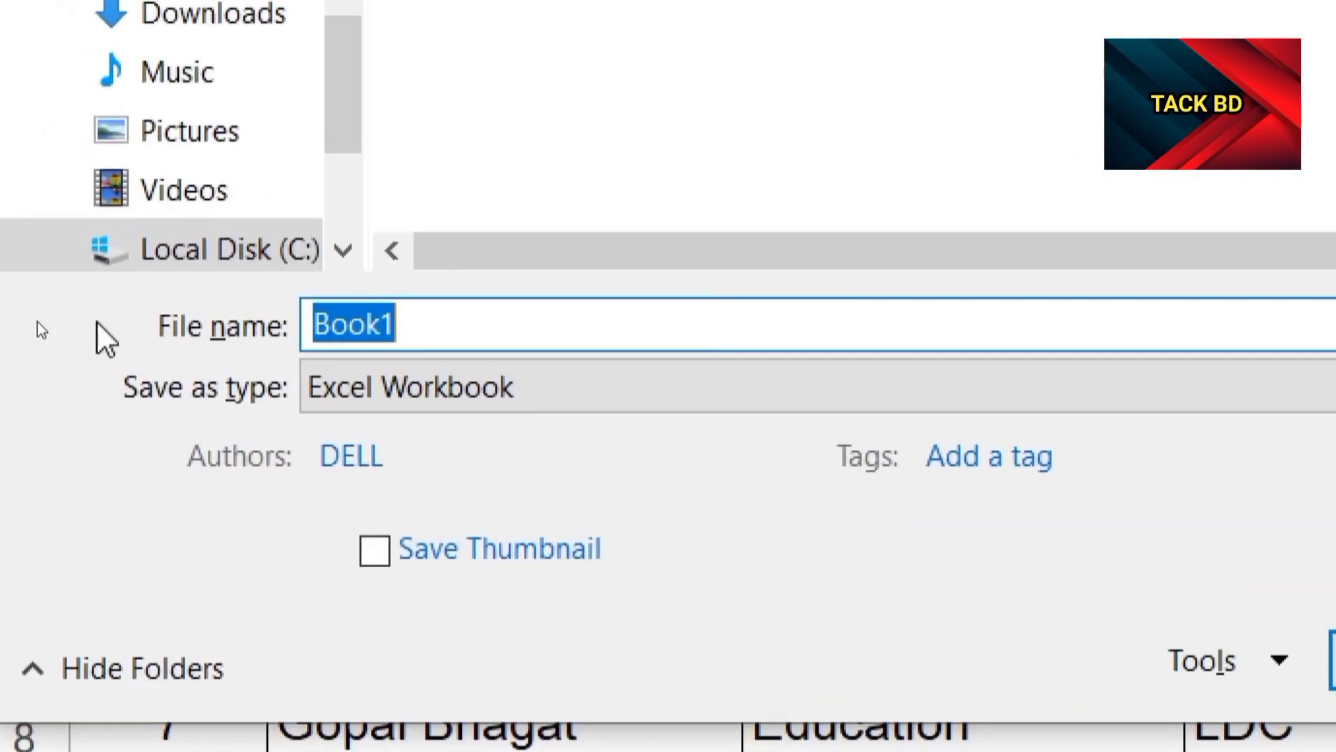
pyautogui.write('321')
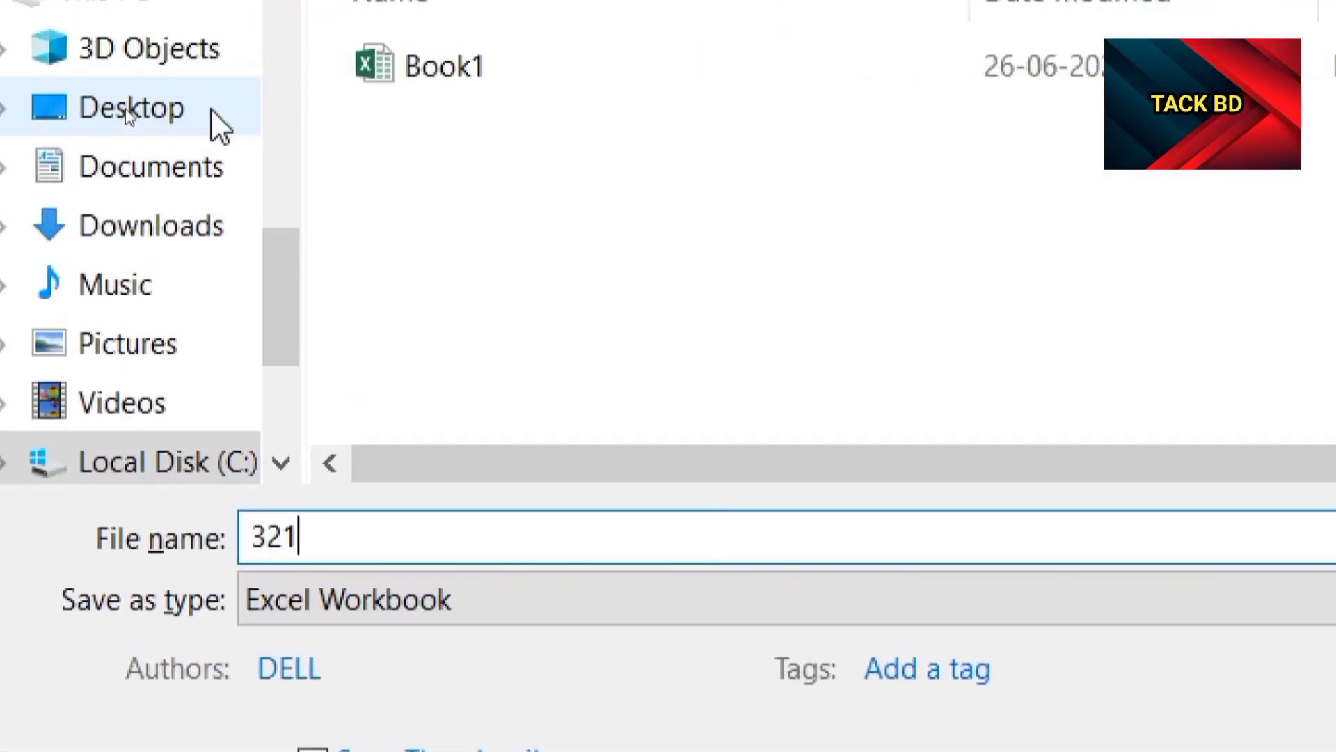
pyautogui.click(126, 109)
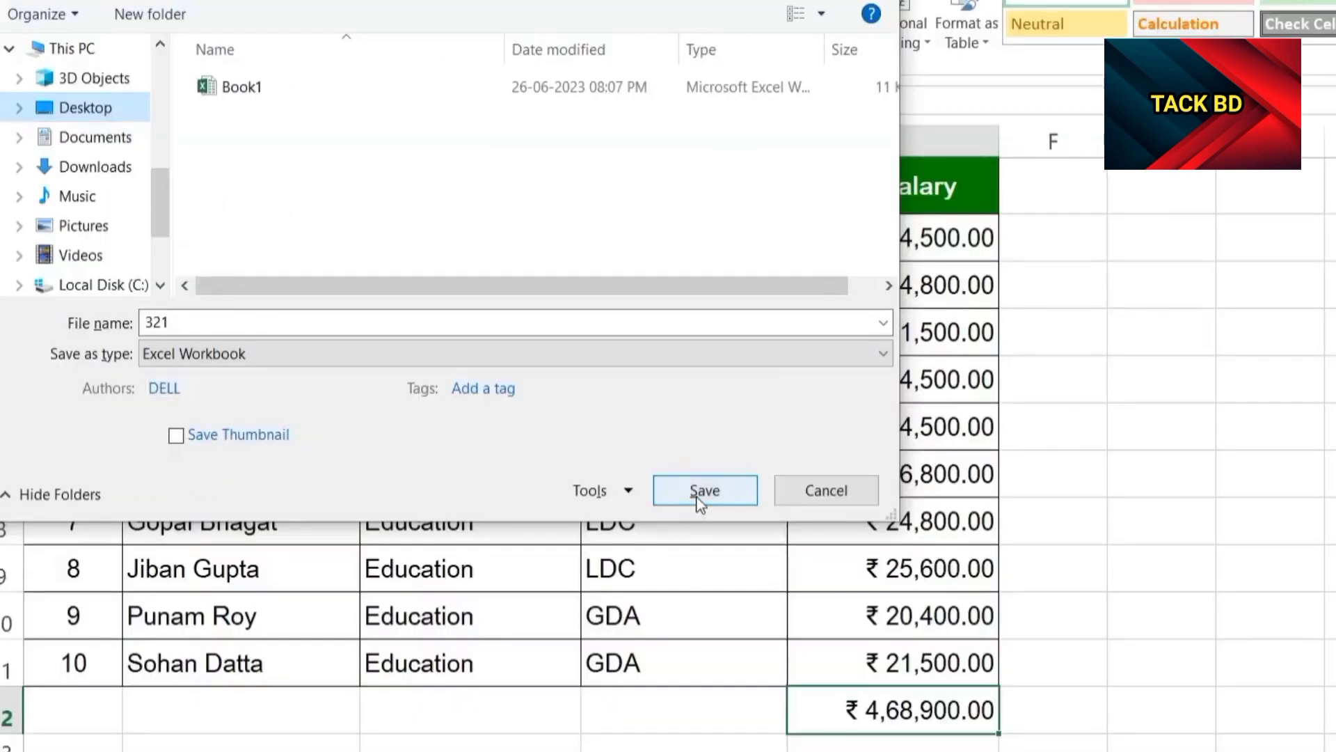
pyautogui.click(696, 495)
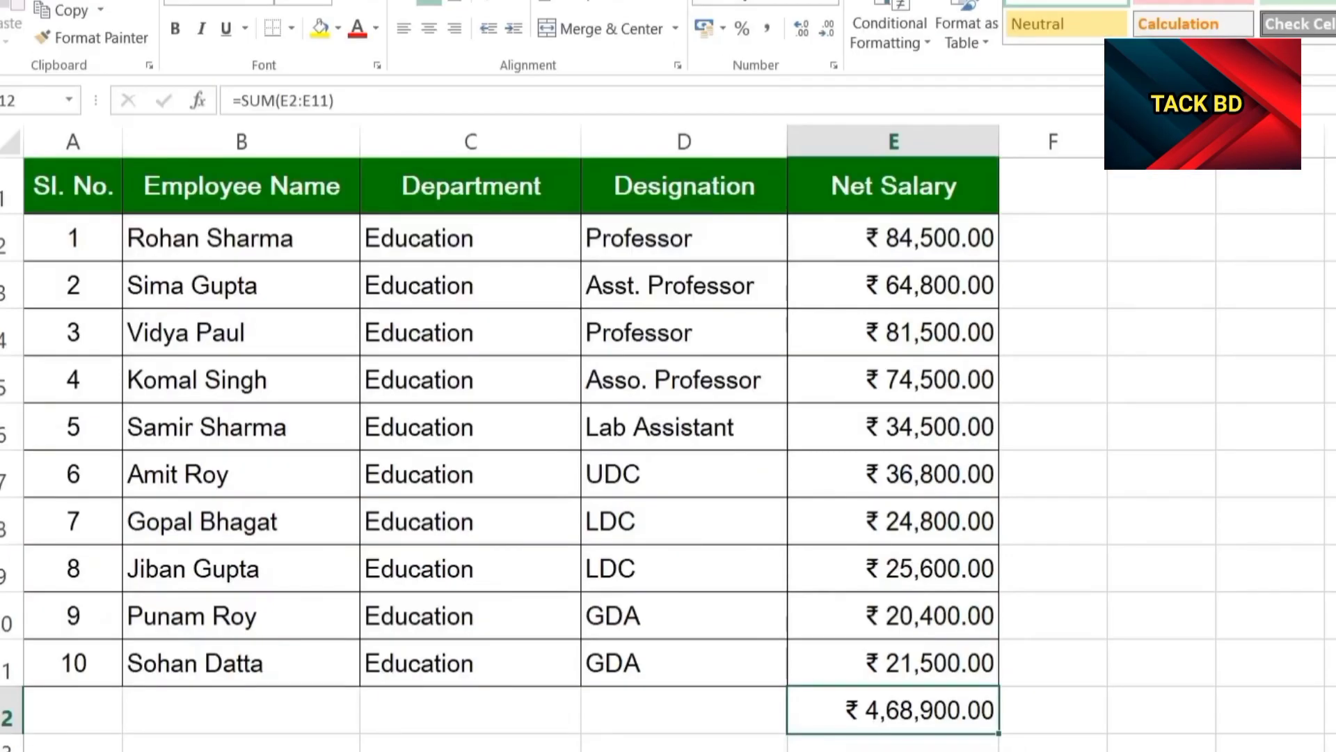
# - Close the workbook and reopen the saved 321 file from the desktop
pyautogui.hotkey('alt', 'F4')
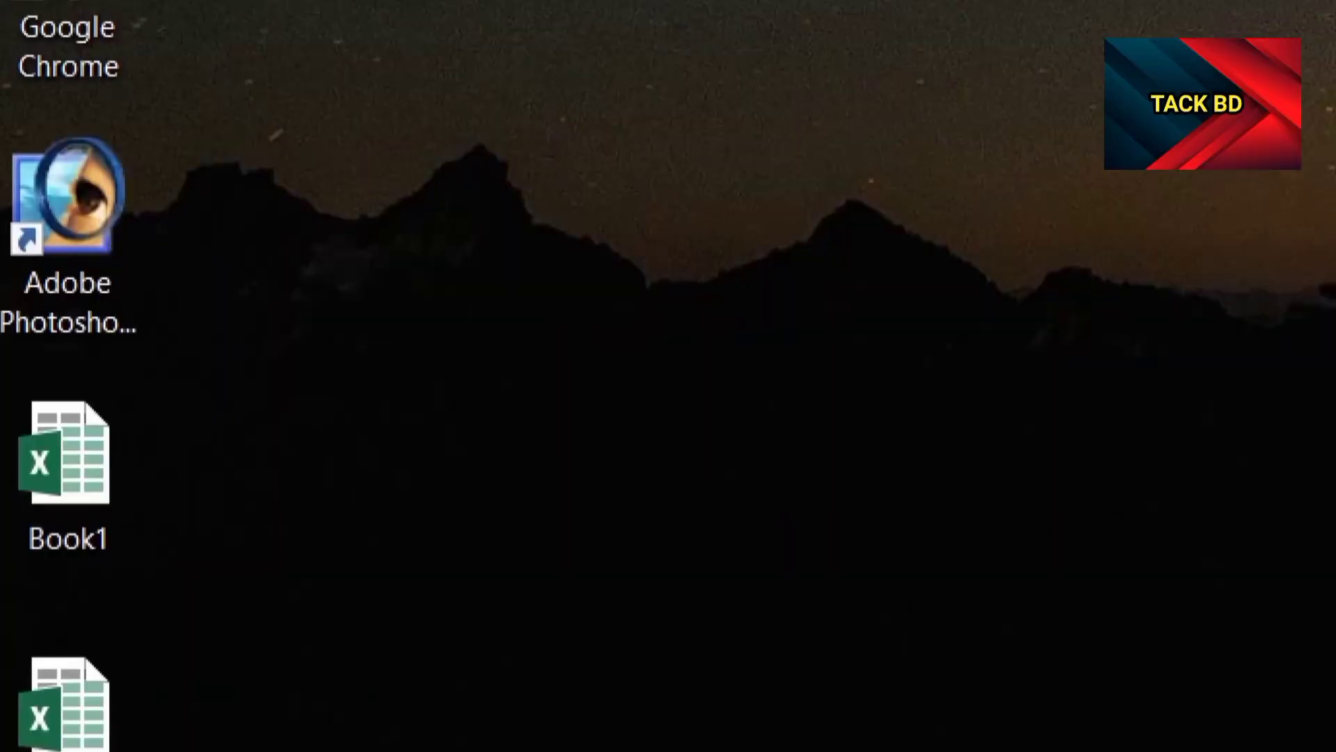
pyautogui.doubleClick(87, 724)
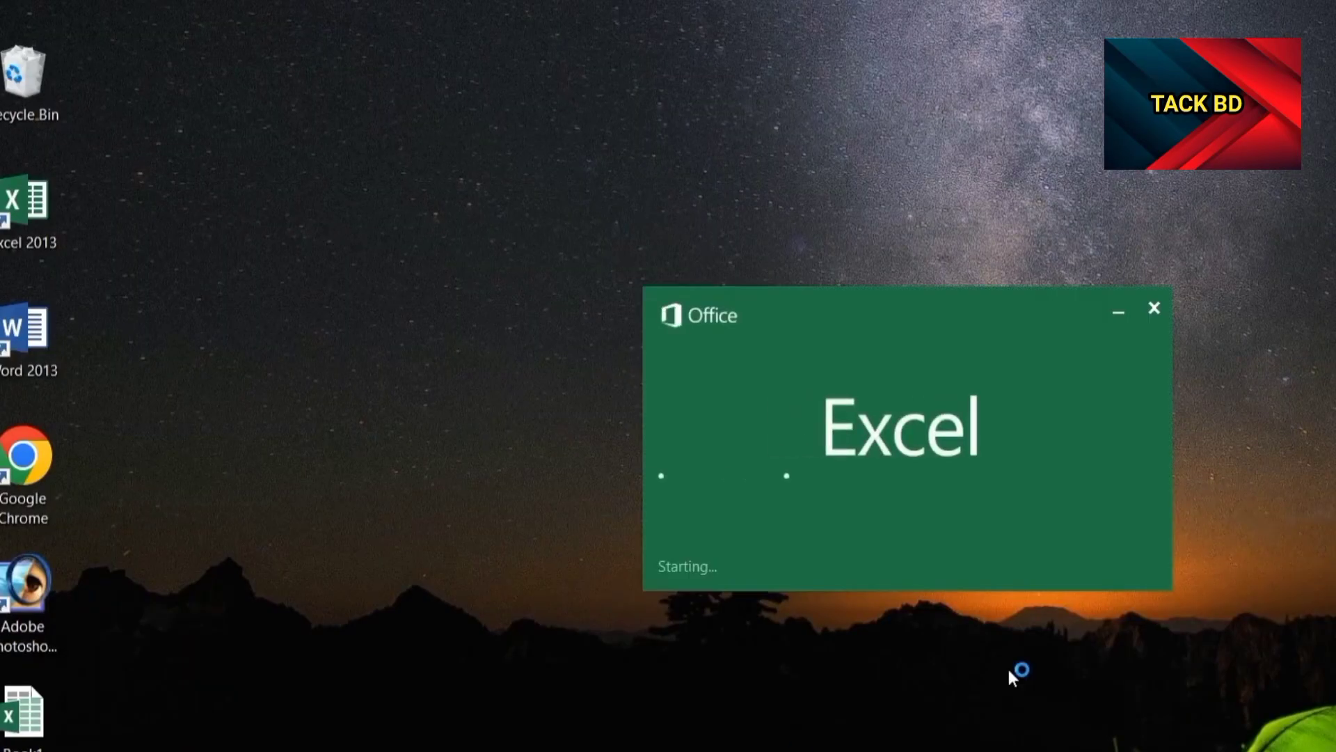